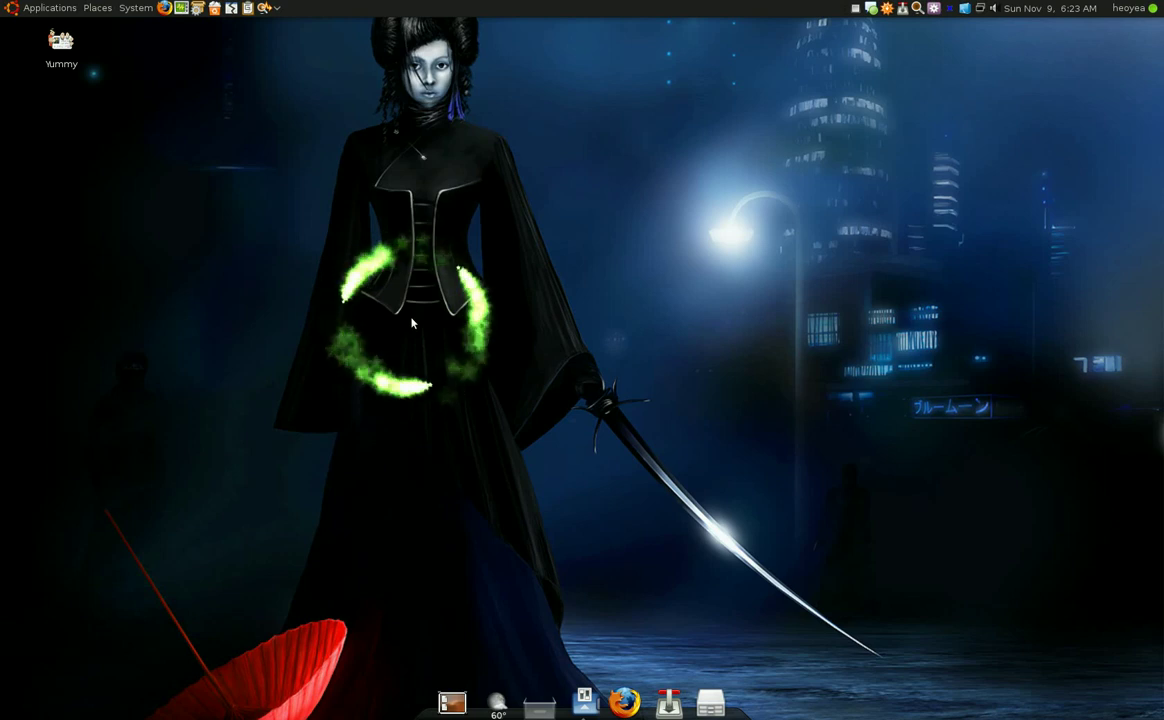
Open File Browser at home, try the symlinks folder, dismiss the permission error and go back up
{"action": "left_click", "coordinate": [710, 702]}
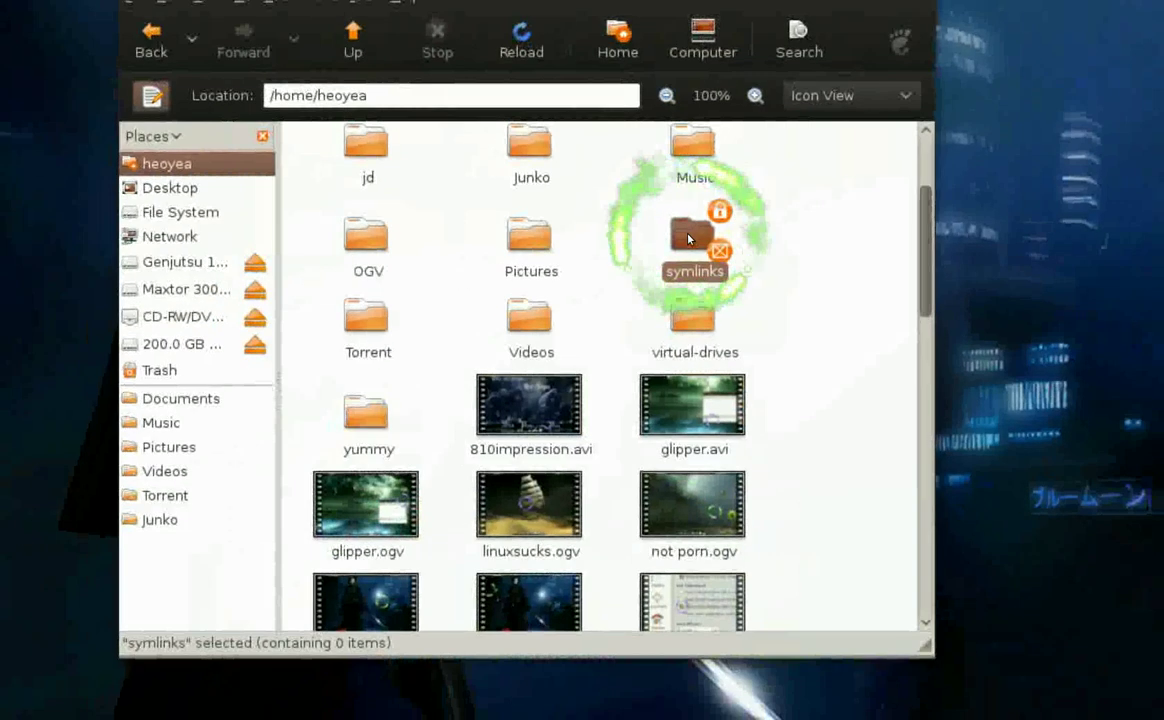
{"action": "double_click", "coordinate": [687, 233]}
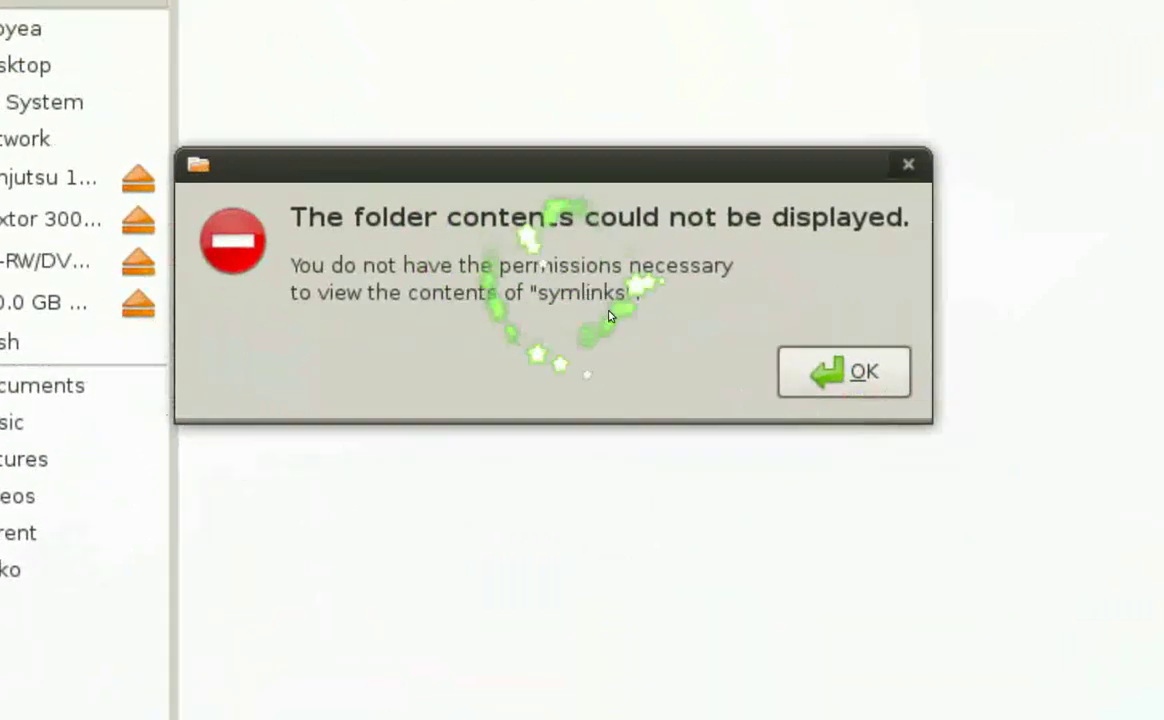
{"action": "left_click", "coordinate": [905, 418]}
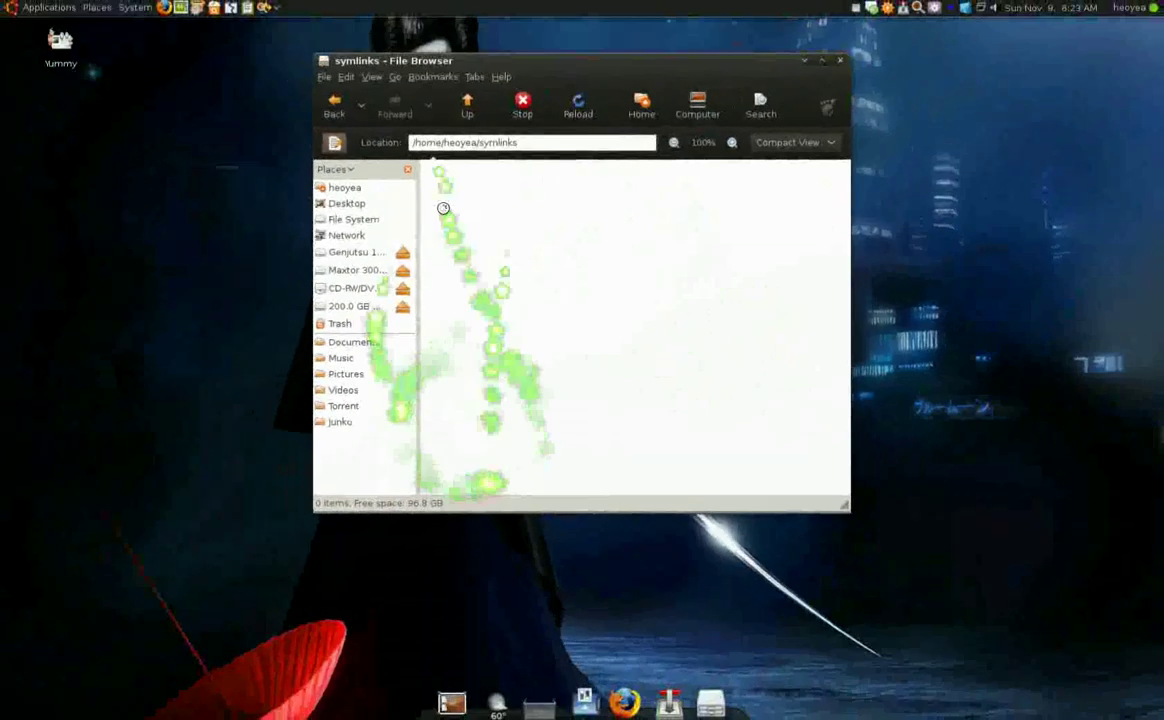
{"action": "left_click", "coordinate": [467, 48]}
Clear the symlinks selection, scroll down and select, then deselect, the yummy folder
{"action": "left_click", "coordinate": [760, 325]}
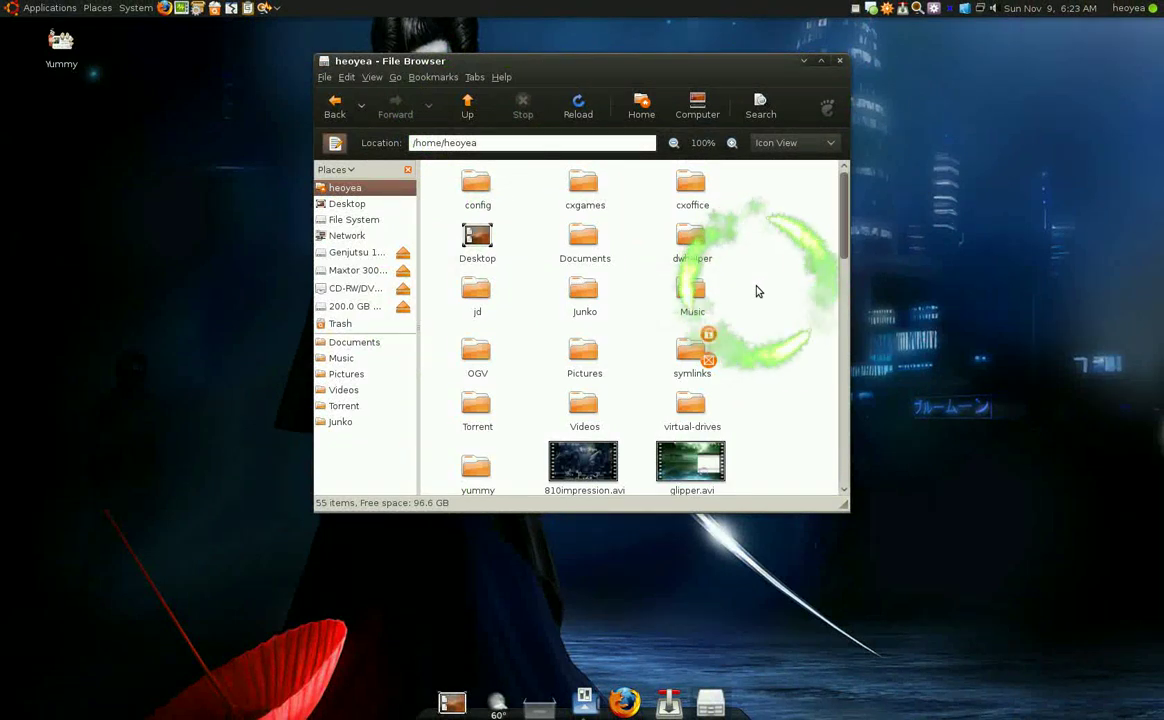
{"action": "scroll", "coordinate": [757, 291], "scroll_direction": "down", "scroll_amount": 2}
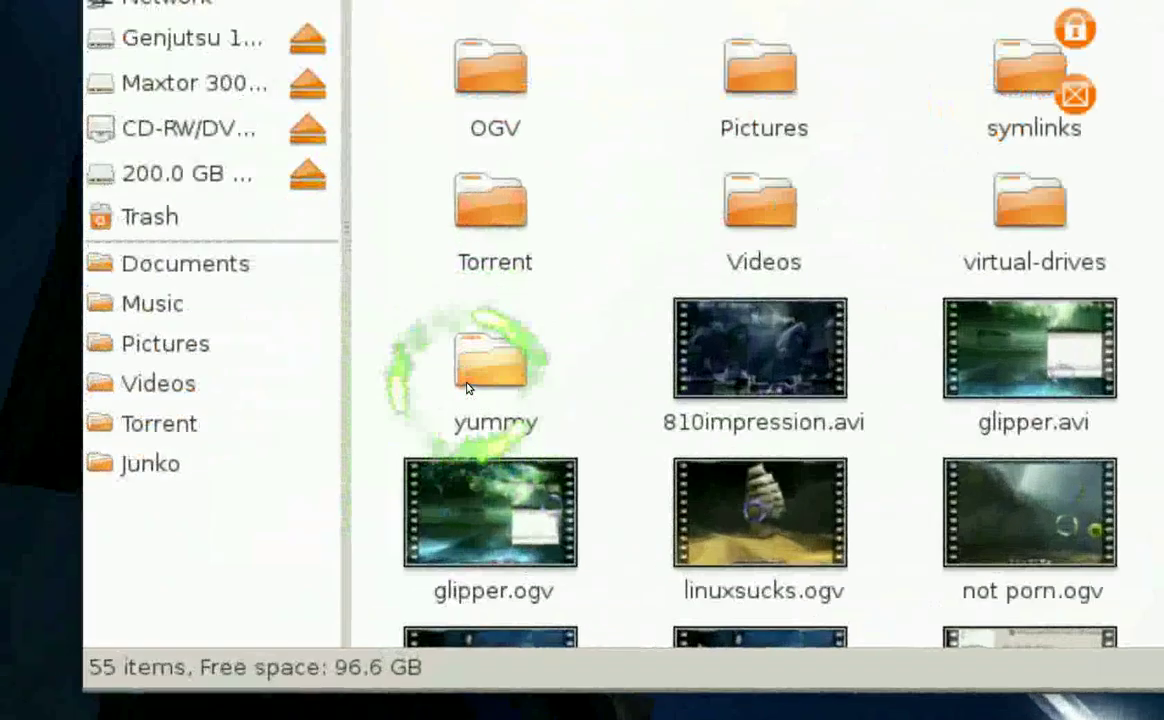
{"action": "left_click", "coordinate": [490, 377]}
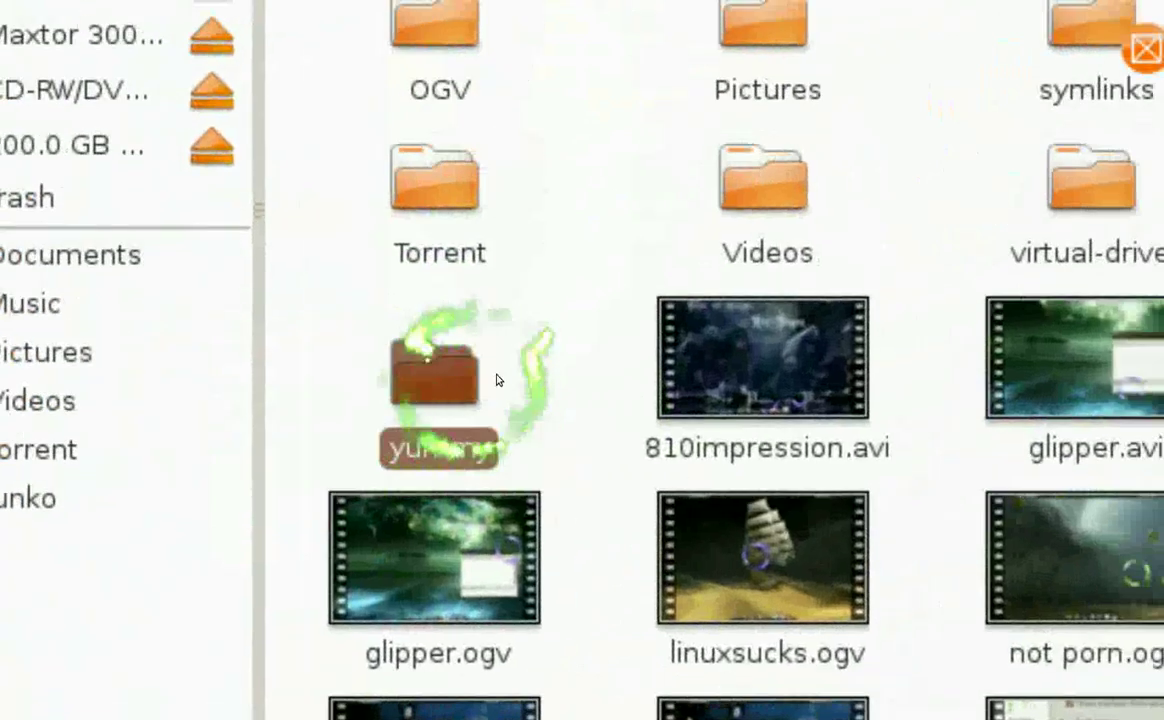
{"action": "left_click", "coordinate": [497, 380]}
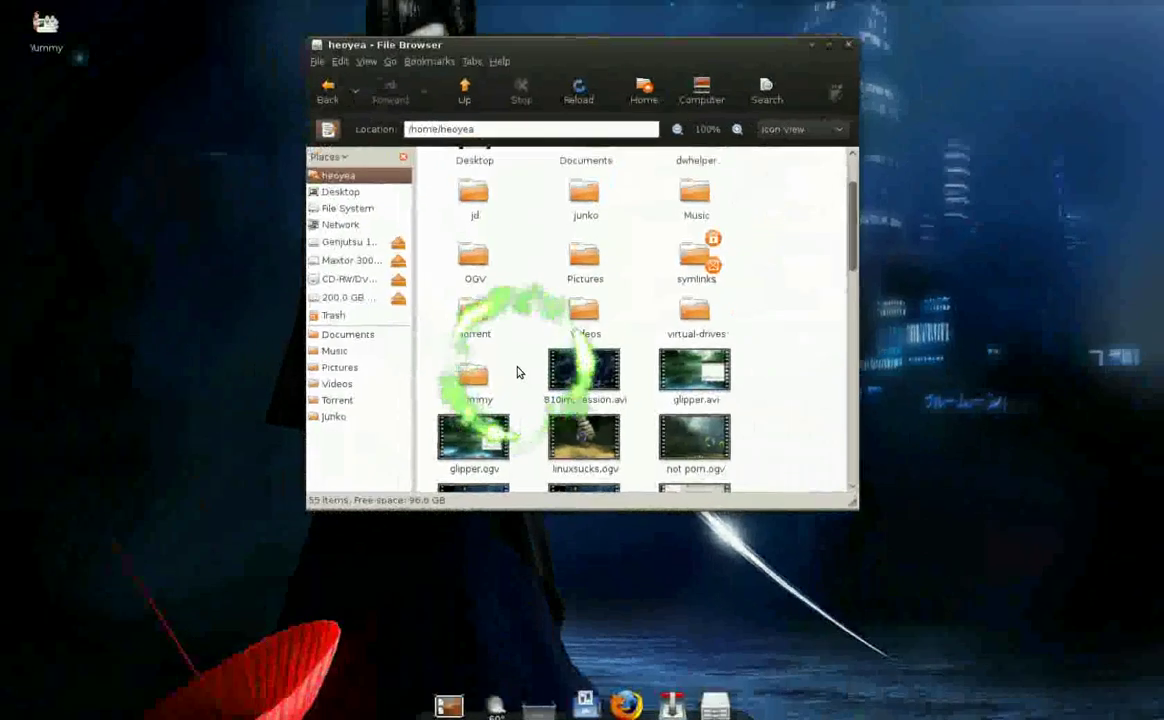
Switch to an empty workspace, open a terminal, move it aside and run gksu nautilus
{"action": "key", "text": "ctrl+alt+Right"}
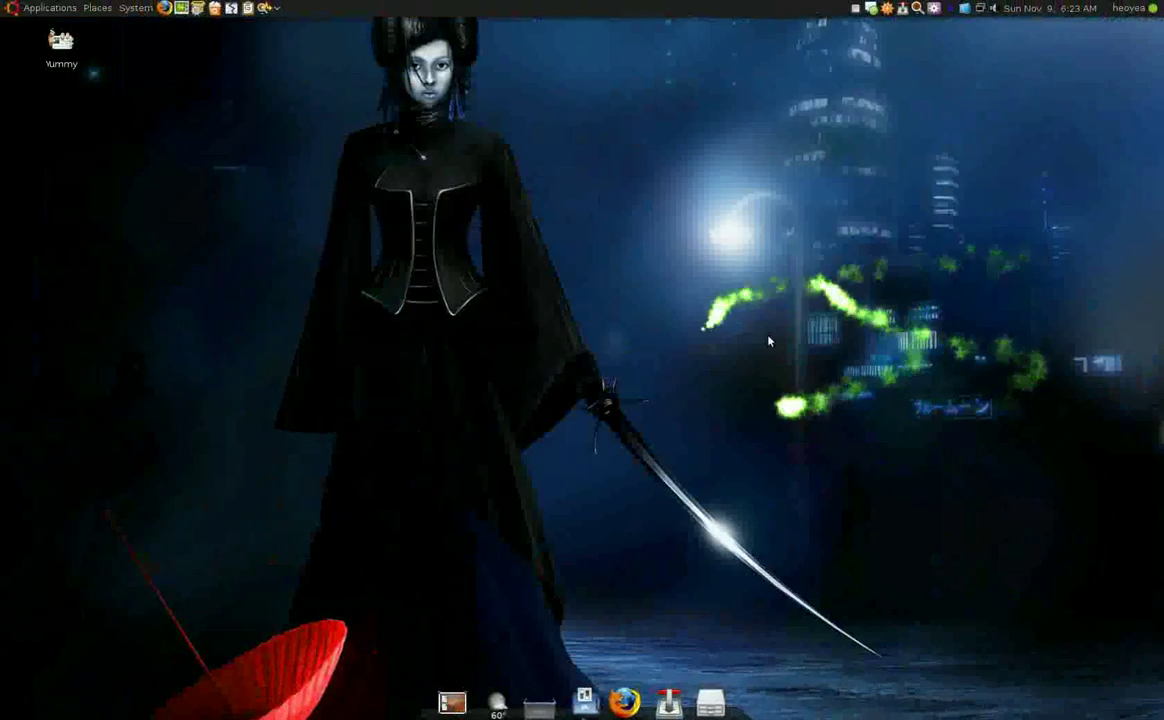
{"action": "key", "text": "ctrl+alt+t"}
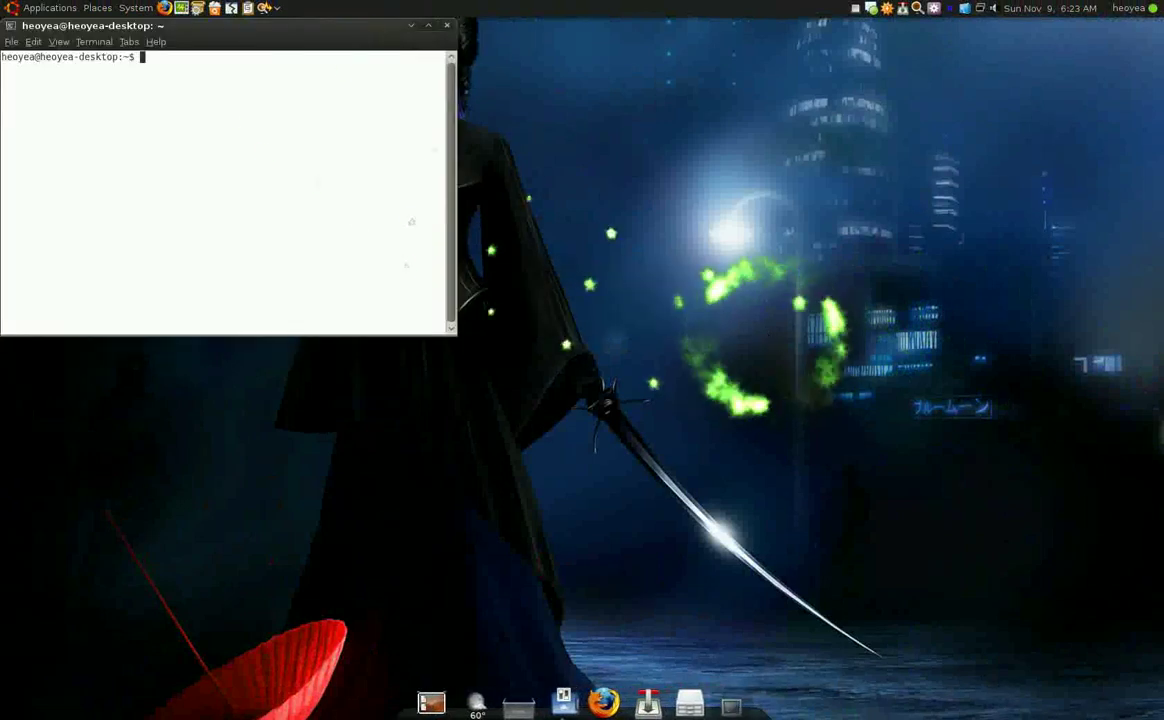
{"action": "left_click_drag", "start_coordinate": [340, 50], "coordinate": [681, 252]}
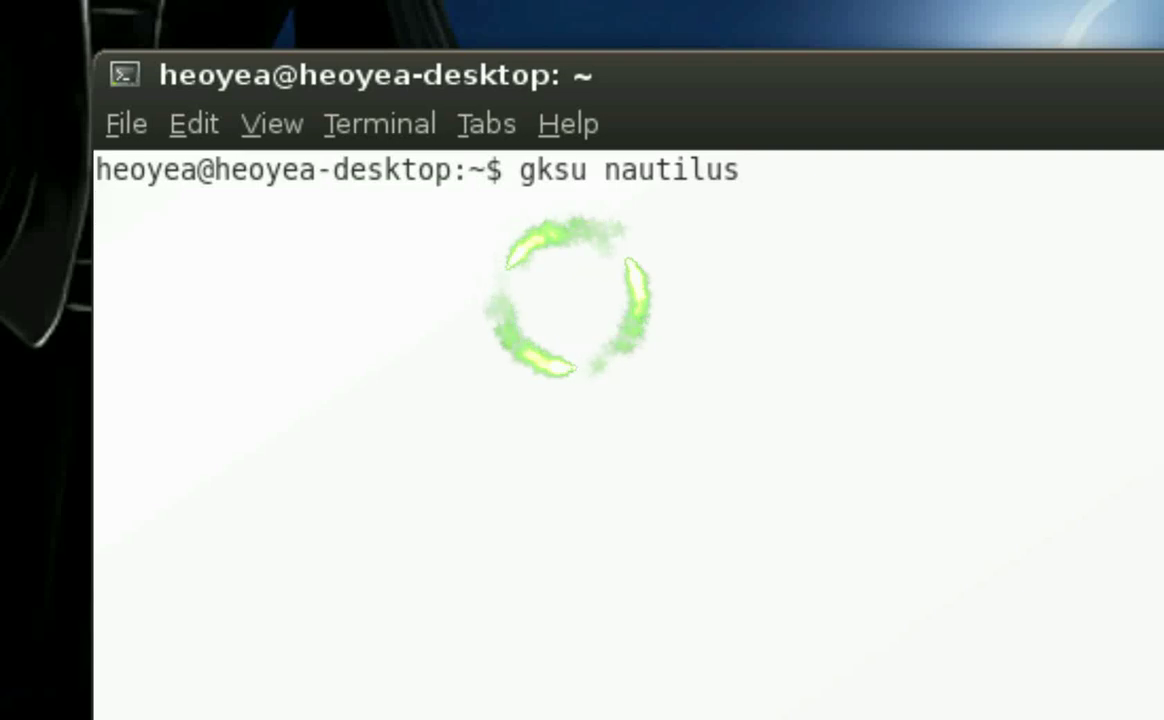
{"action": "key", "text": "Return"}
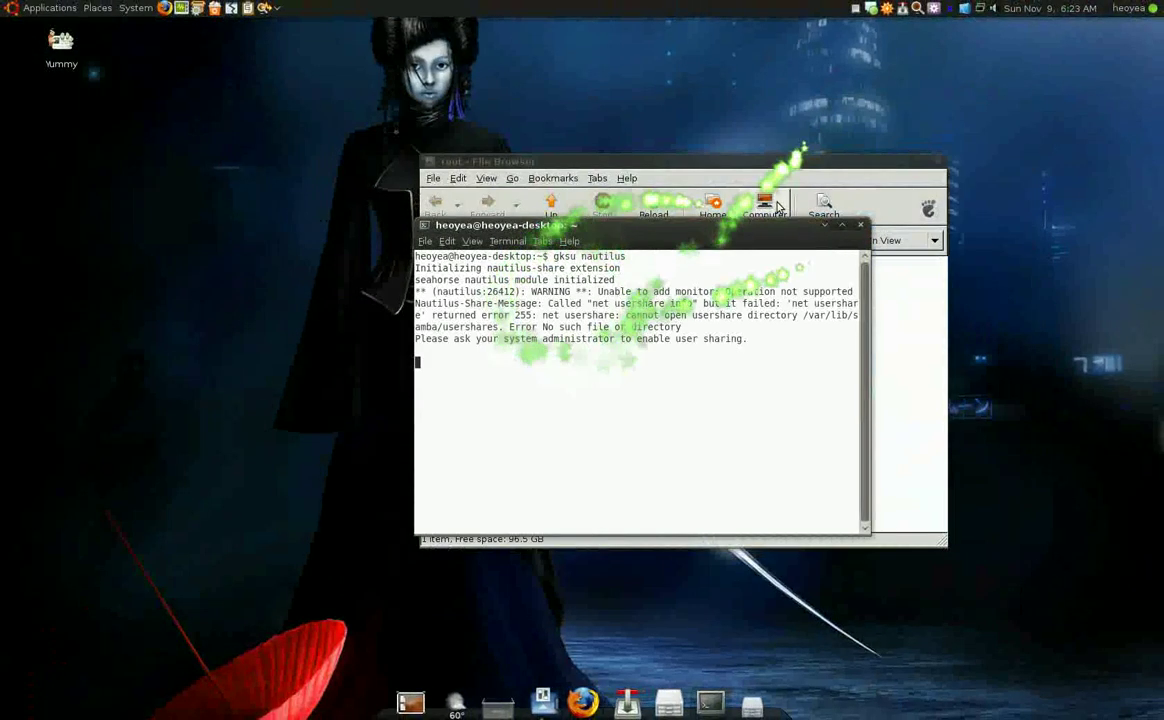
Minimize the terminal and open heoyea in the root File Browser, scrolling down to yummy
{"action": "left_click", "coordinate": [823, 226]}
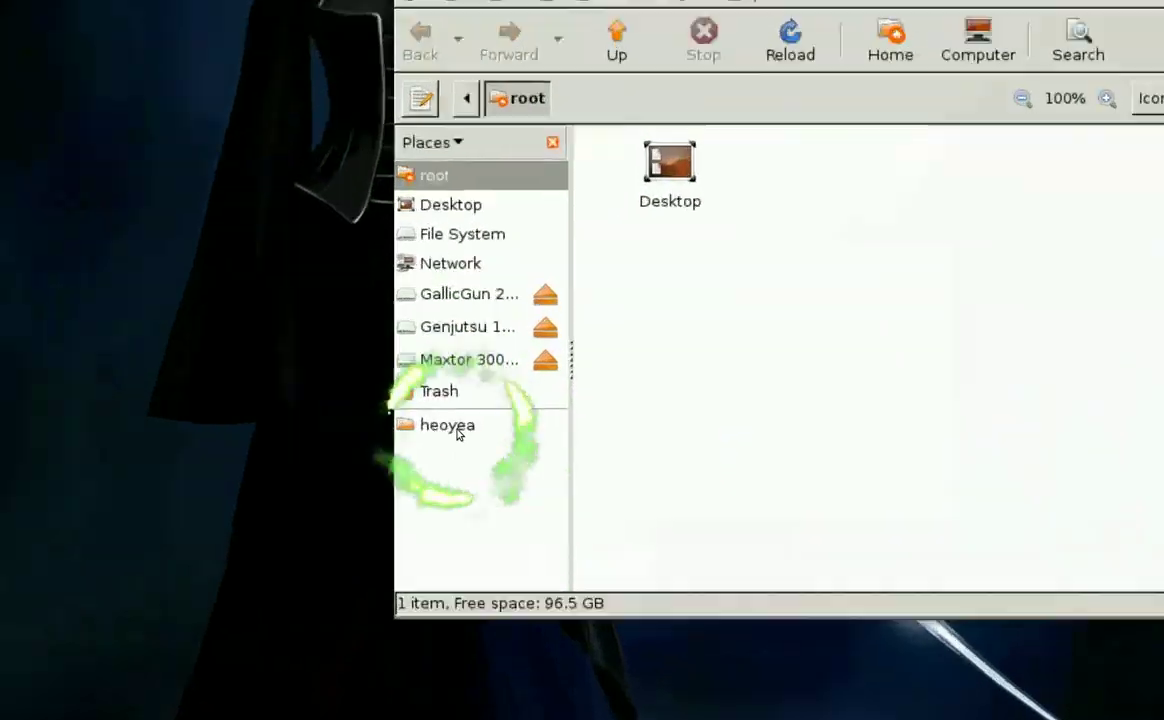
{"action": "left_click", "coordinate": [453, 428]}
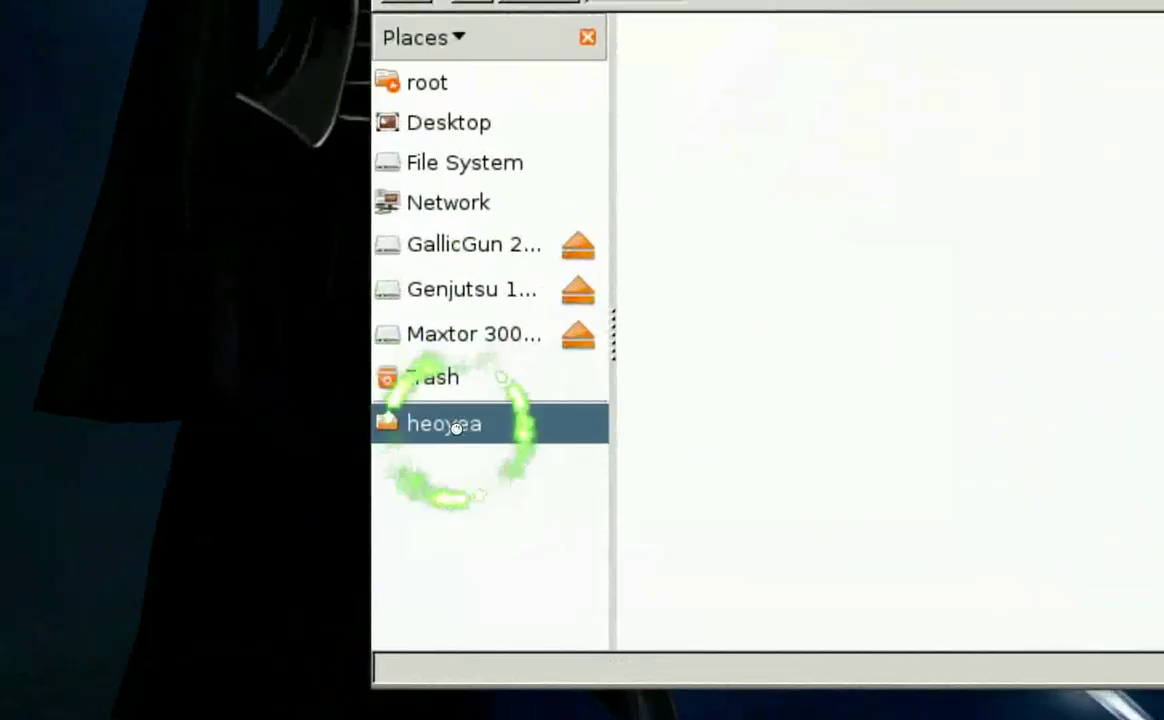
{"action": "scroll", "coordinate": [715, 444], "scroll_direction": "down", "scroll_amount": 6}
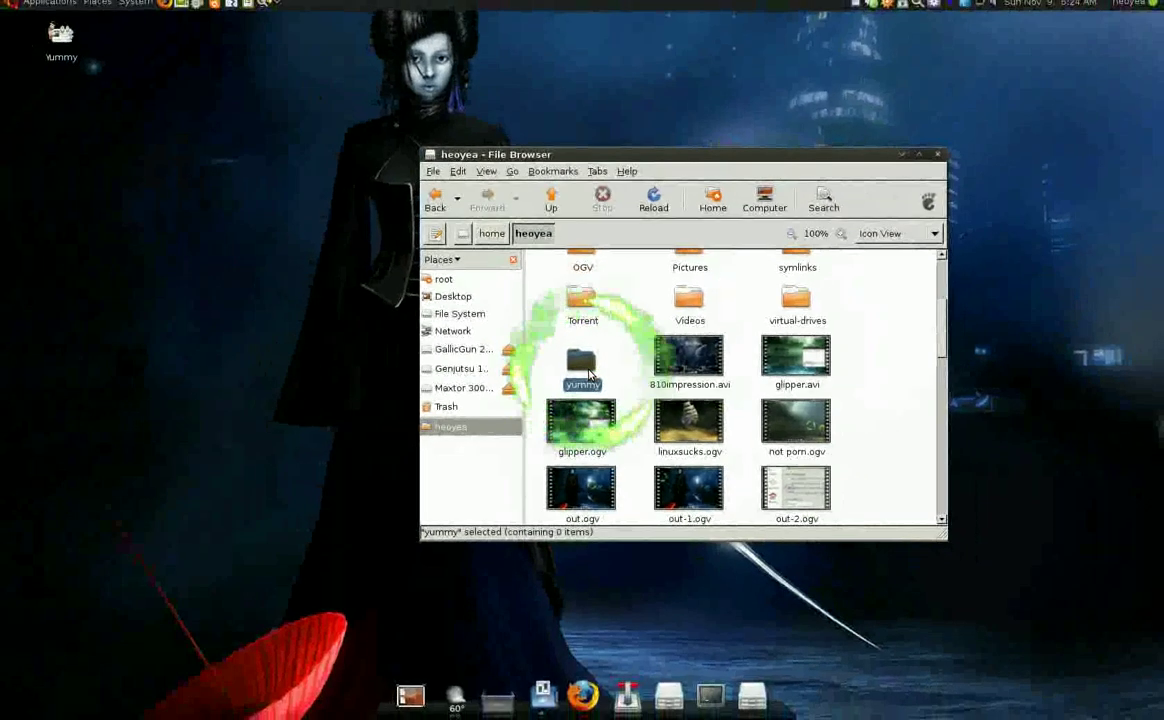
In the yummy folder's Properties Permissions, set the owner to root
{"action": "right_click", "coordinate": [585, 370]}
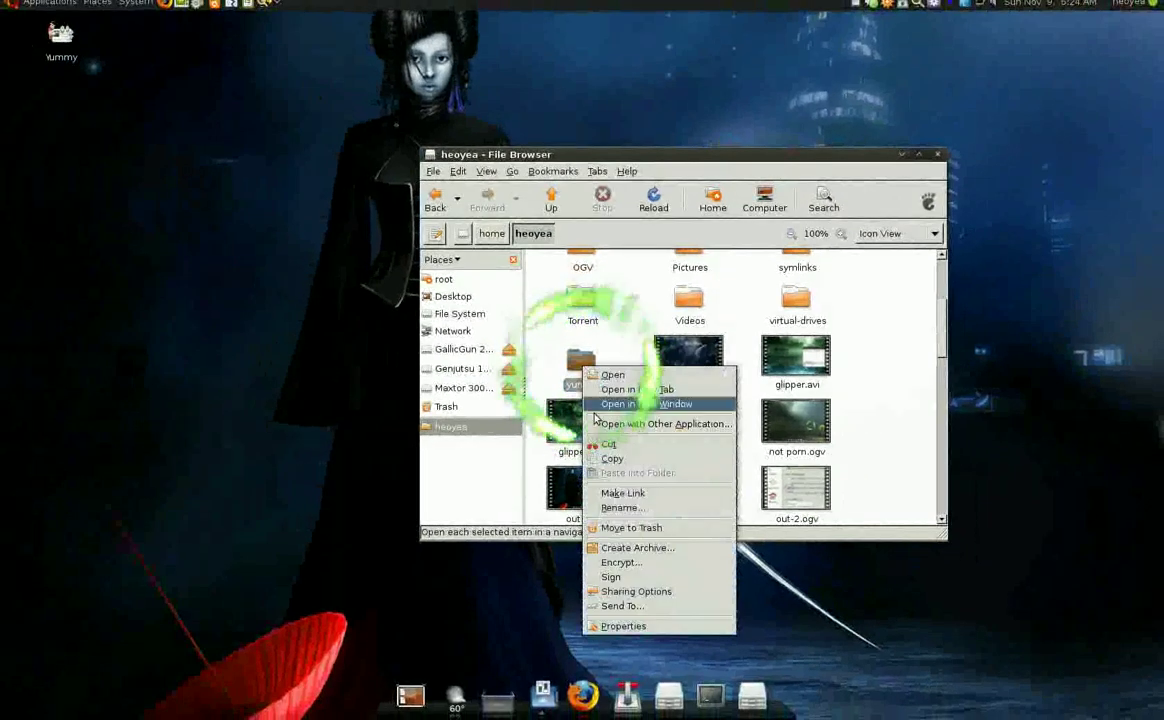
{"action": "left_click", "coordinate": [632, 626]}
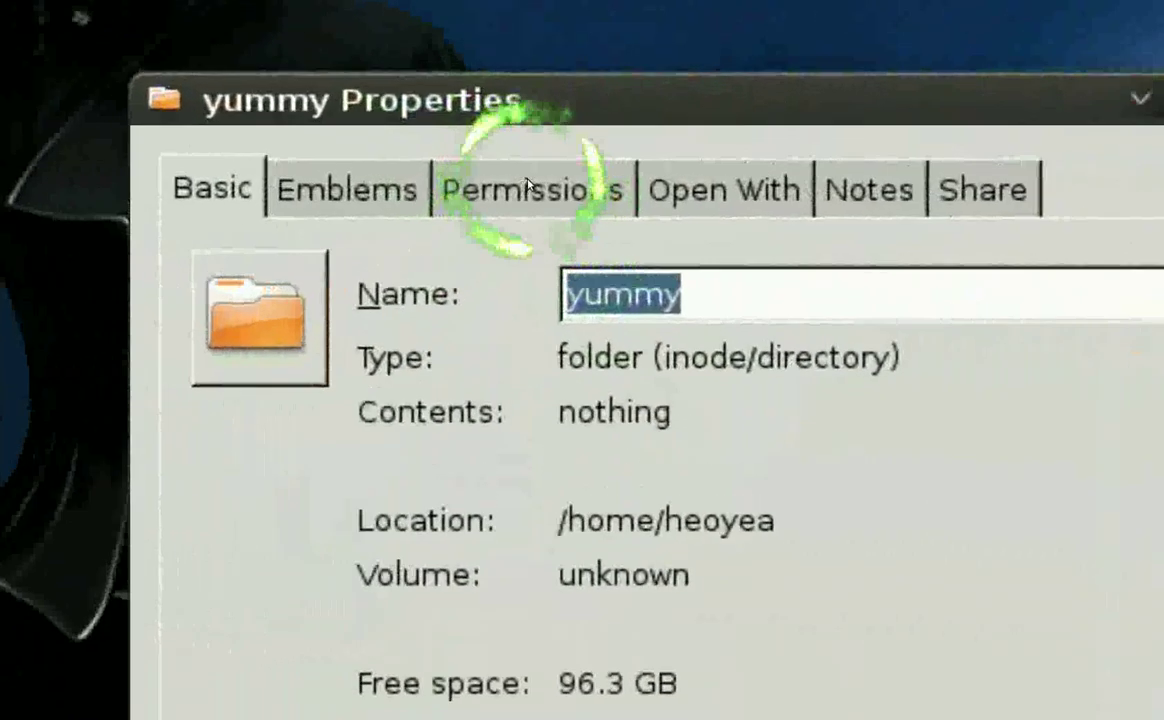
{"action": "left_click", "coordinate": [530, 184]}
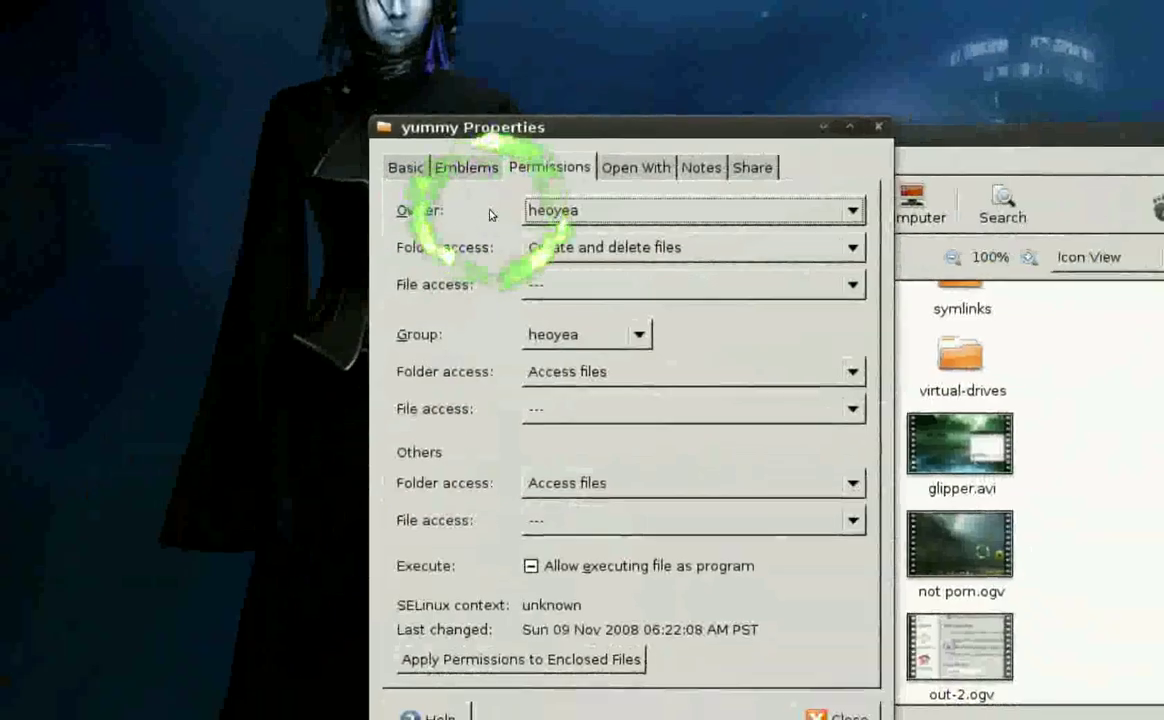
{"action": "left_click", "coordinate": [545, 210]}
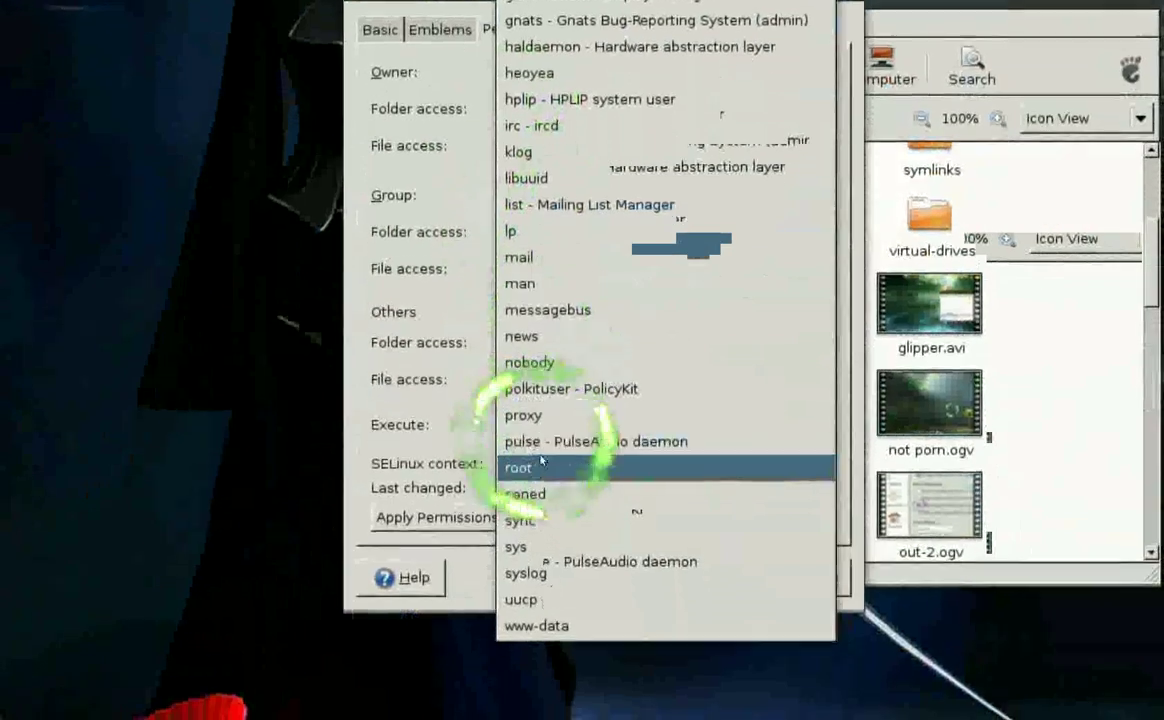
{"action": "left_click", "coordinate": [525, 475]}
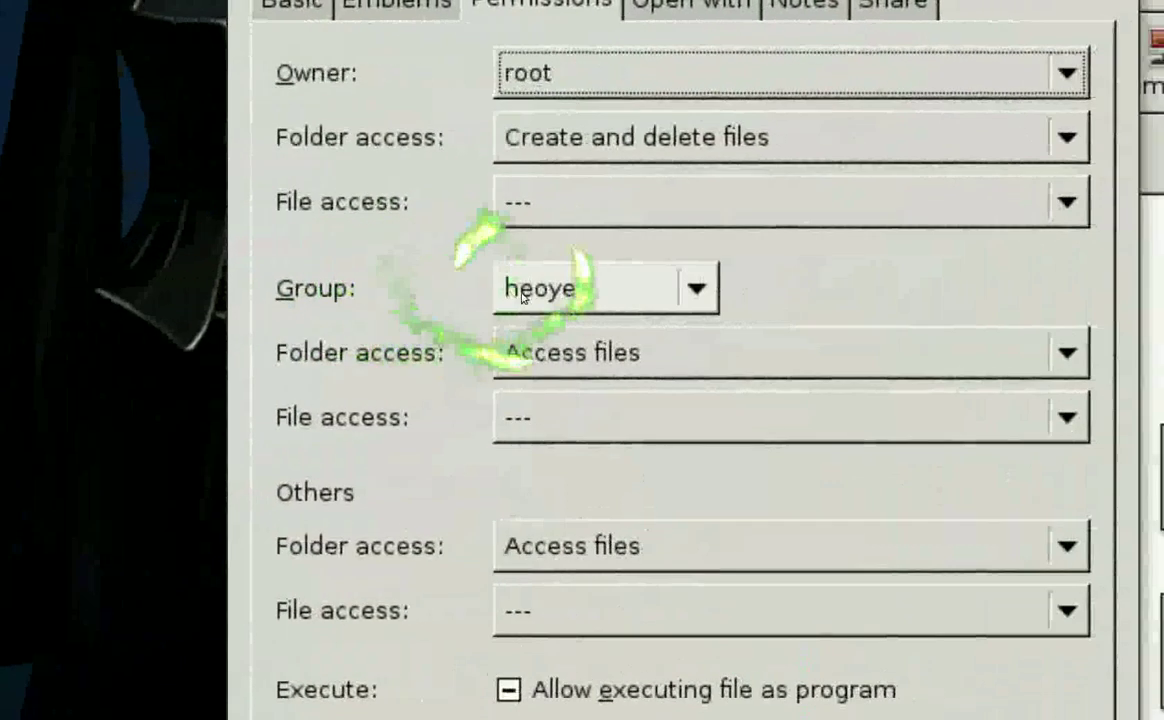
Set group and others folder access to None and apply permissions to enclosed files
{"action": "left_click", "coordinate": [523, 327]}
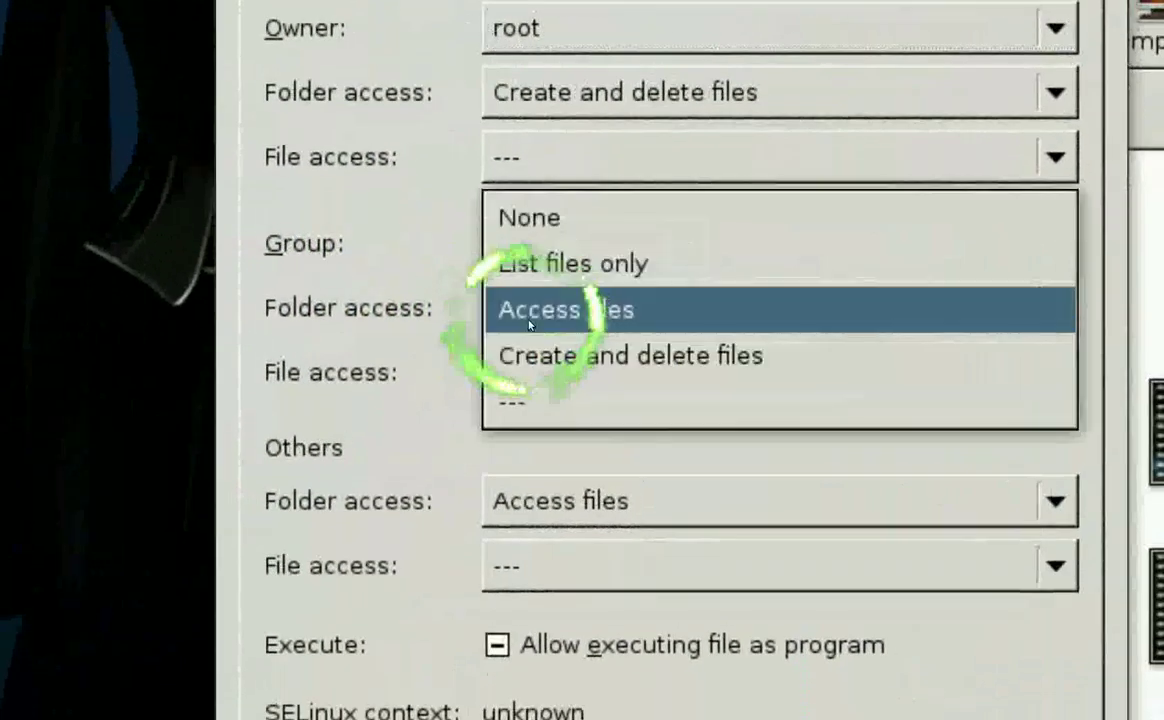
{"action": "left_click", "coordinate": [536, 288]}
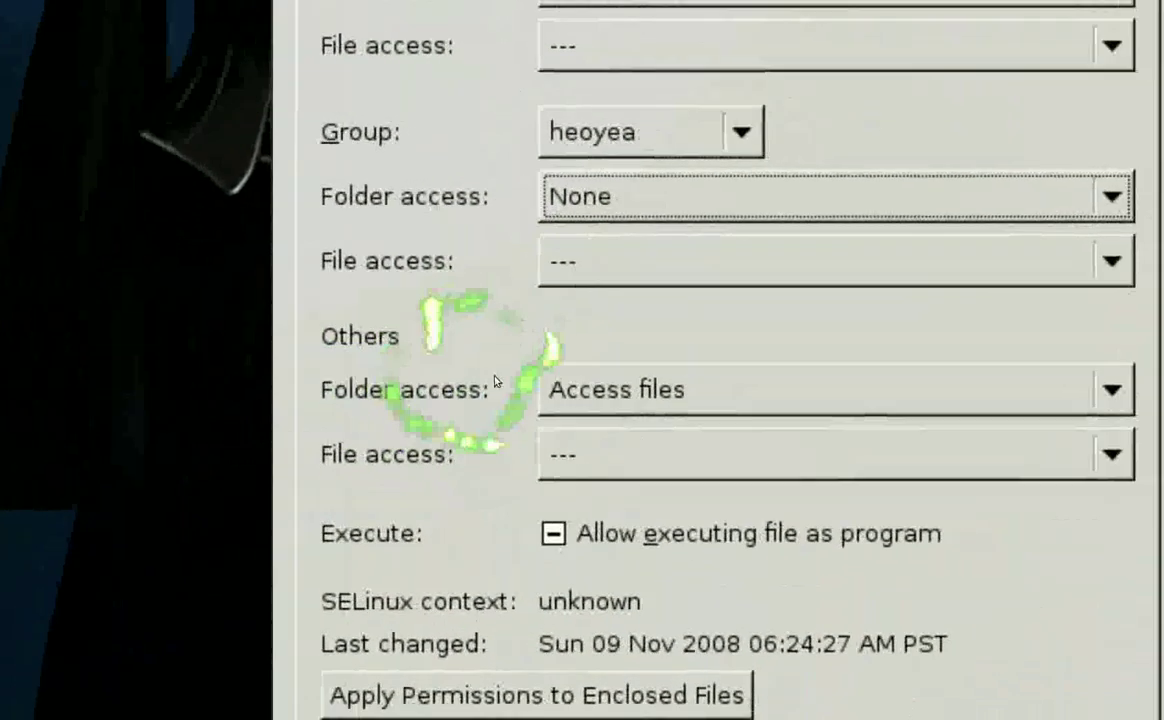
{"action": "left_click", "coordinate": [622, 392]}
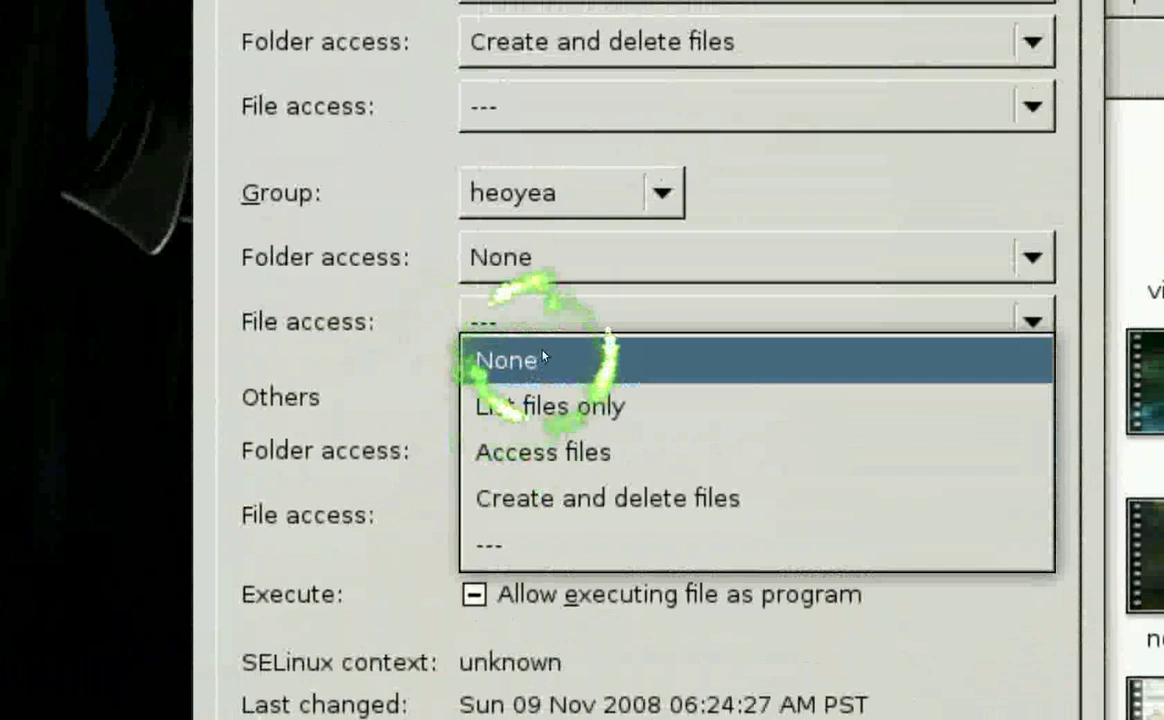
{"action": "left_click", "coordinate": [566, 289]}
{"action": "left_click", "coordinate": [475, 562]}
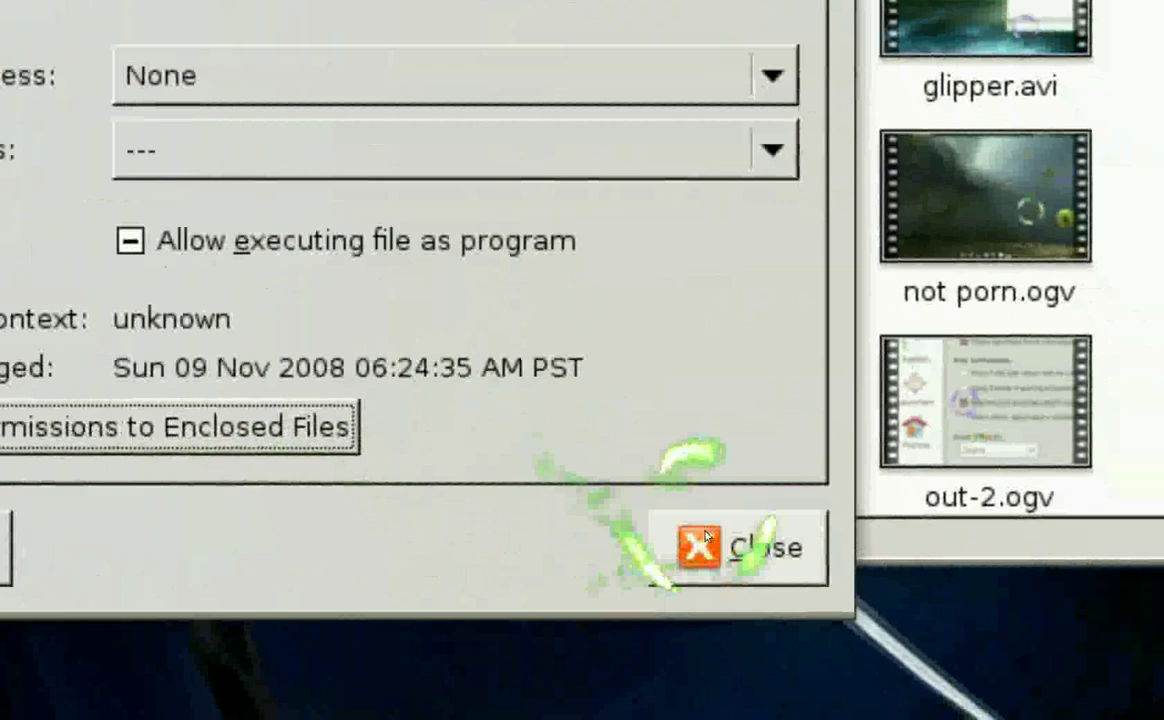
Close the yummy Properties dialog
{"action": "left_click", "coordinate": [1156, 606]}
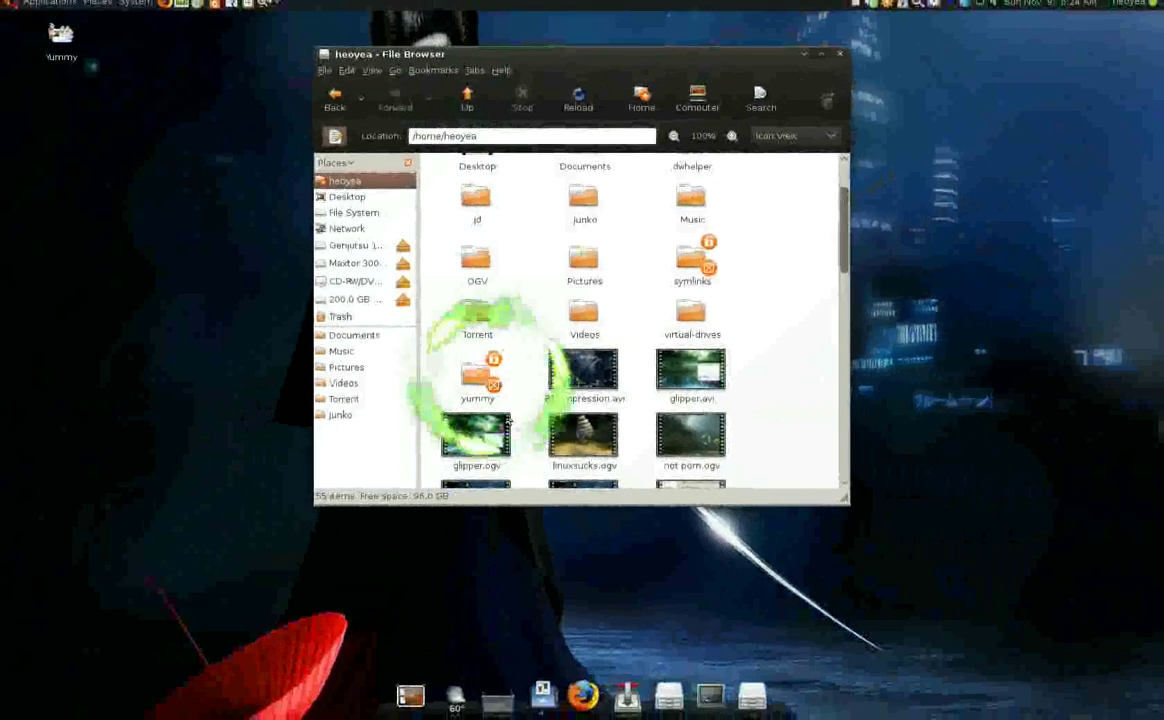
{"action": "key", "text": "ctrl+alt+Right"}
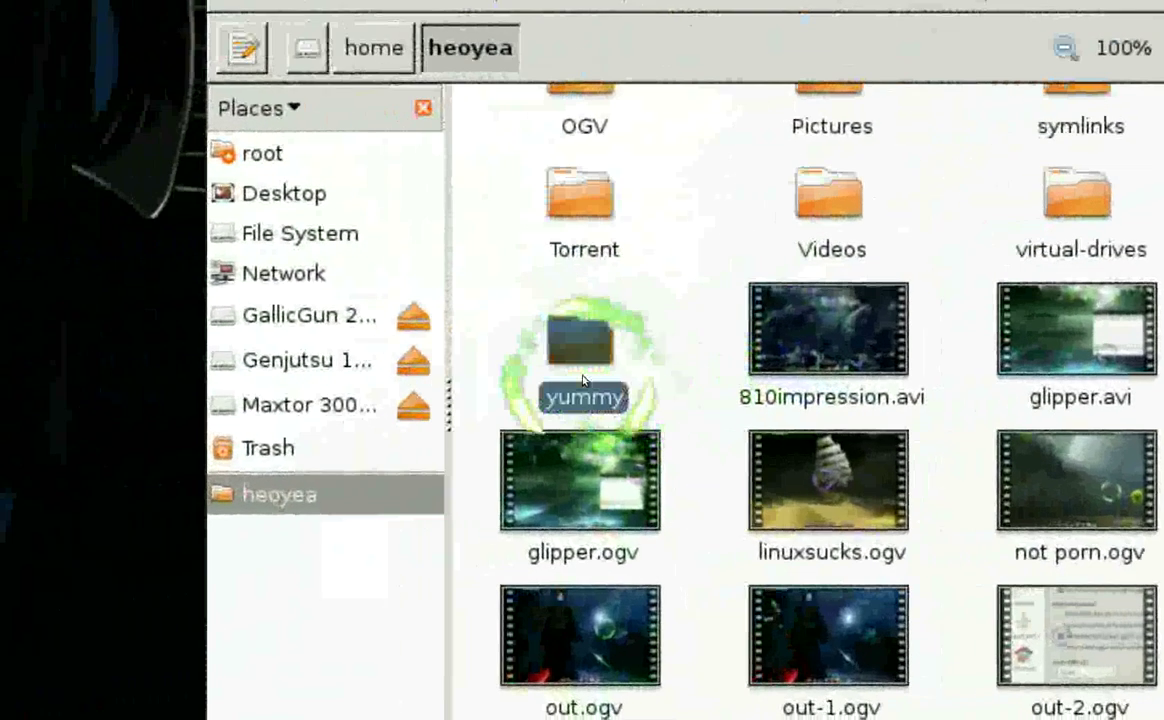
{"action": "double_click", "coordinate": [566, 360]}
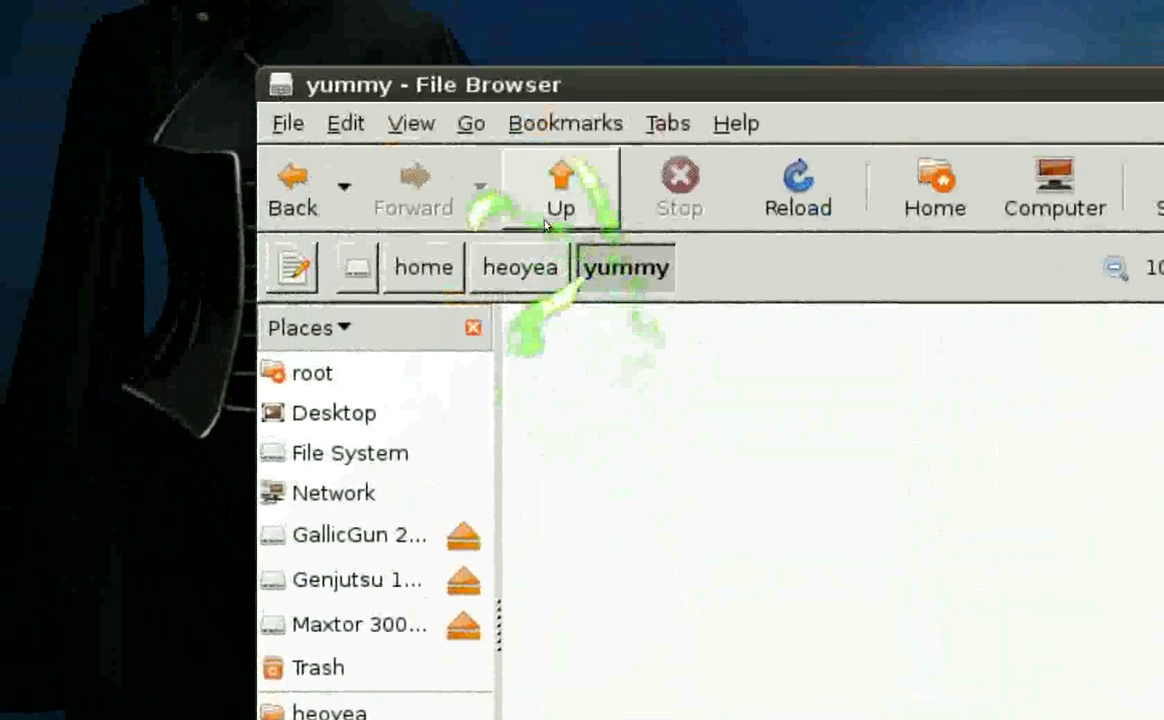
{"action": "left_click", "coordinate": [510, 80]}
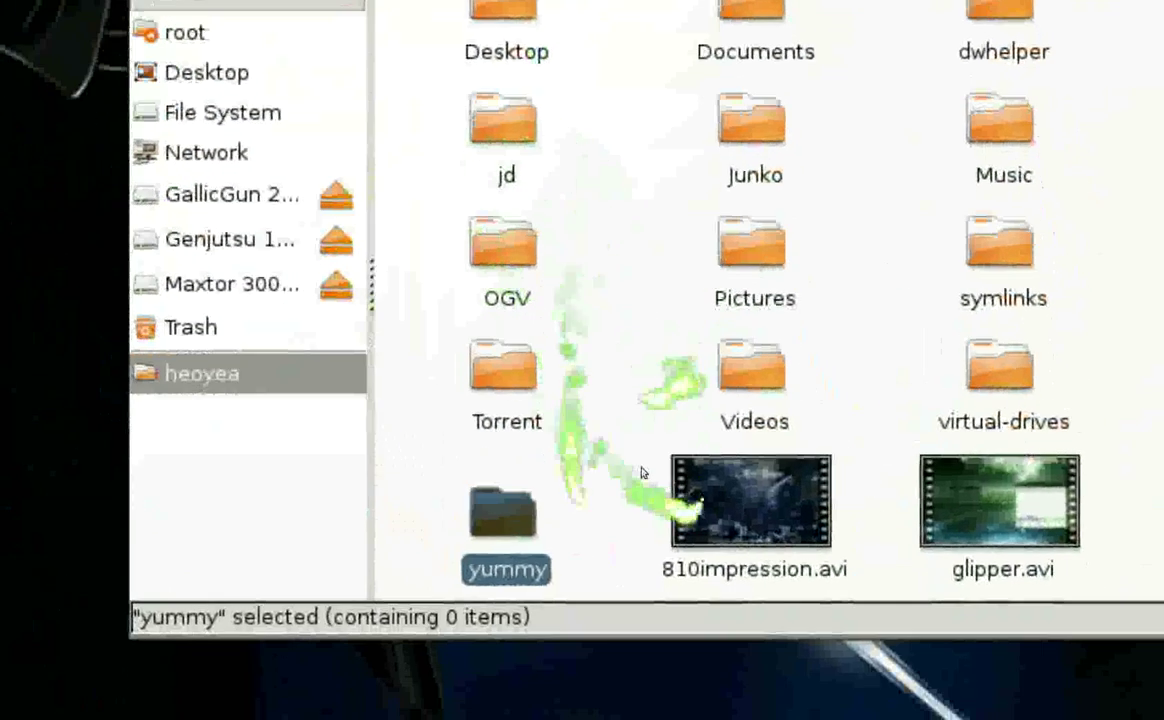
{"action": "scroll", "coordinate": [642, 473], "scroll_direction": "down", "scroll_amount": 2}
{"action": "left_click", "coordinate": [642, 473]}
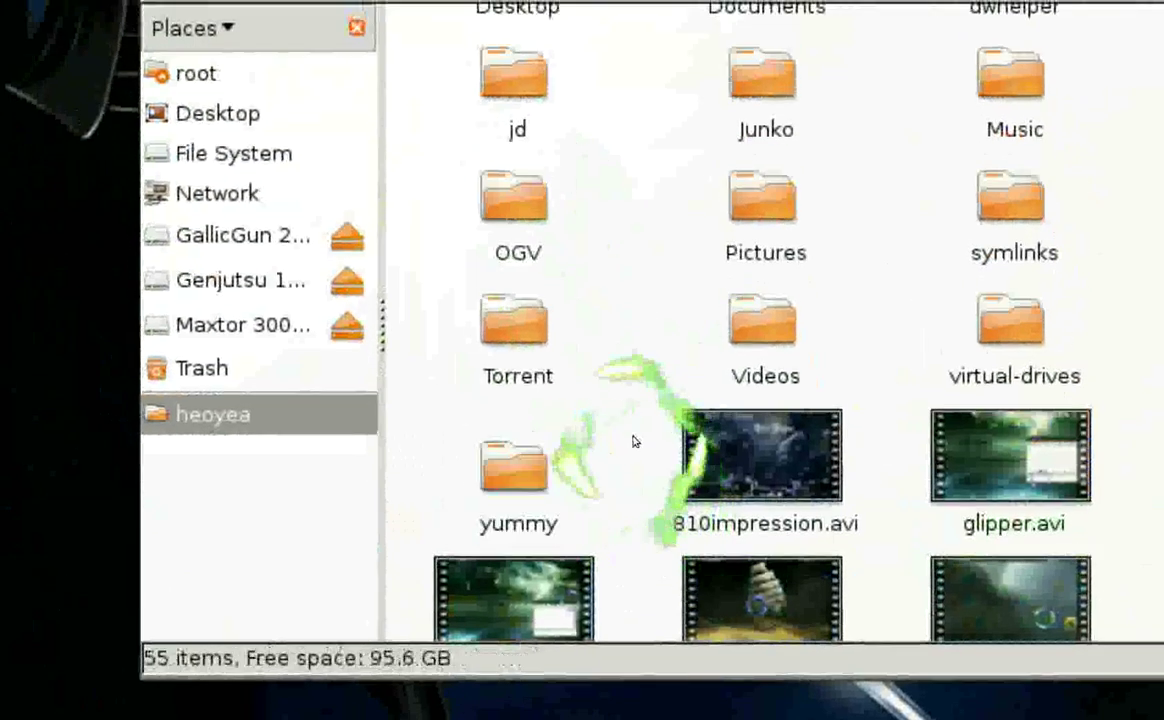
As root, move not porn.ogv into the yummy folder and open yummy to confirm it
{"action": "scroll", "coordinate": [645, 430], "scroll_direction": "down", "scroll_amount": 2}
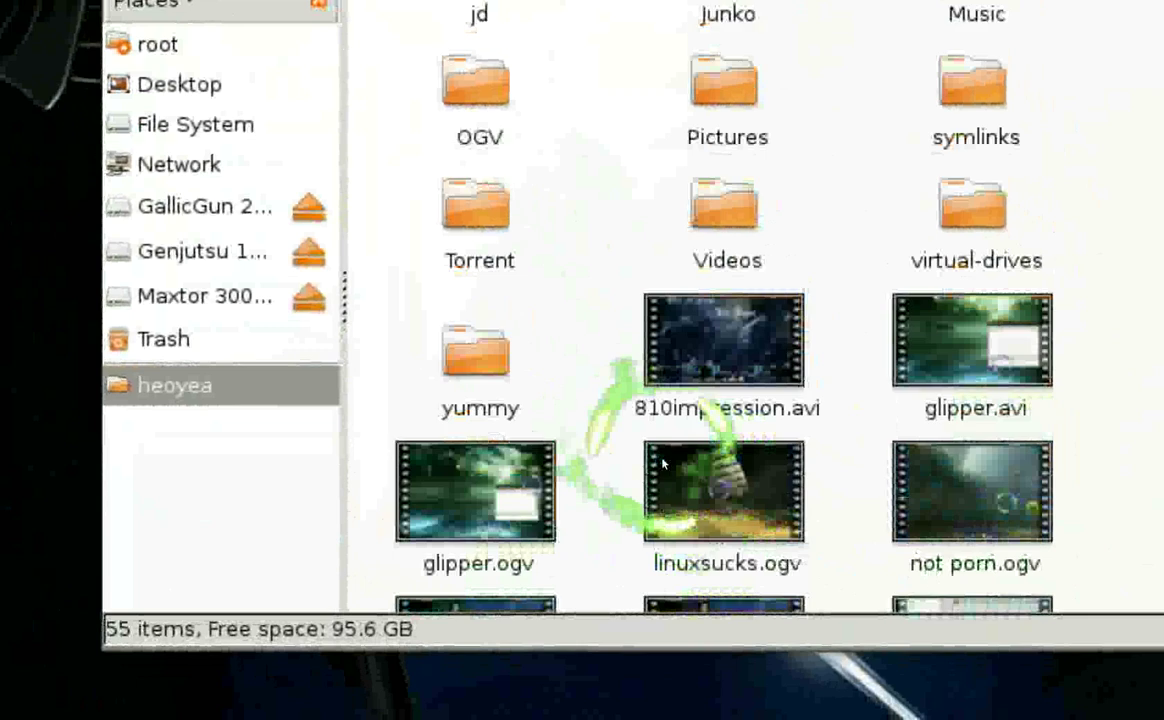
{"action": "scroll", "coordinate": [662, 463], "scroll_direction": "down", "scroll_amount": 2}
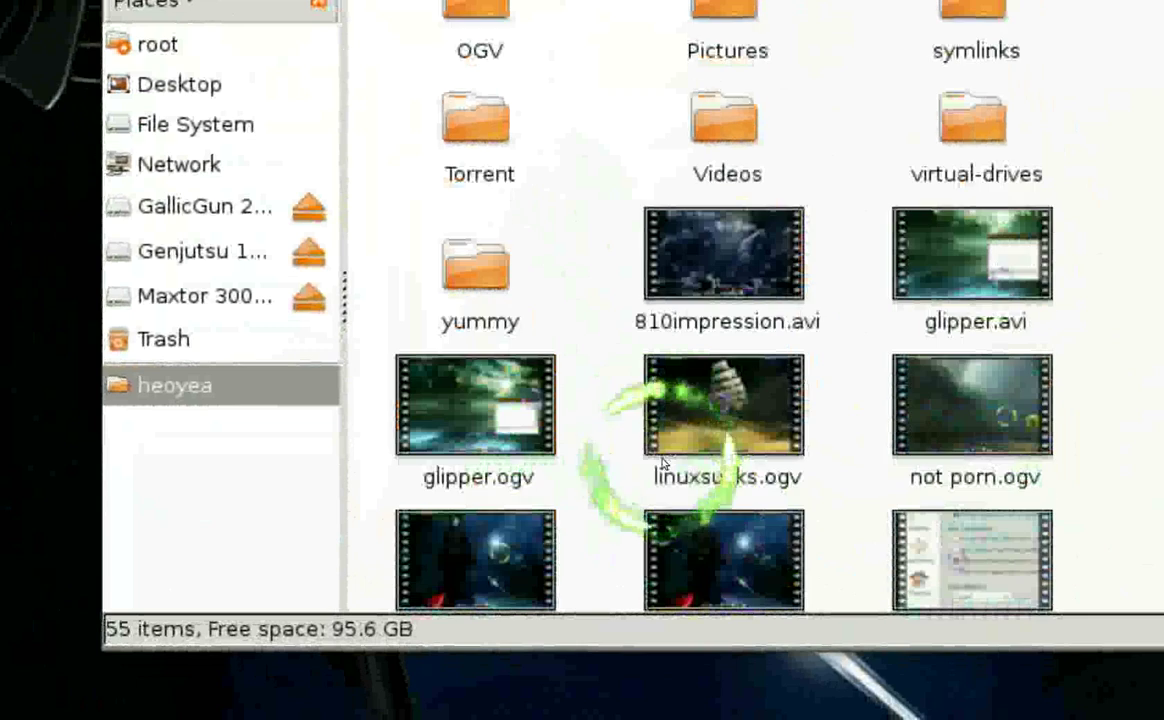
{"action": "left_click_drag", "start_coordinate": [950, 430], "coordinate": [487, 282]}
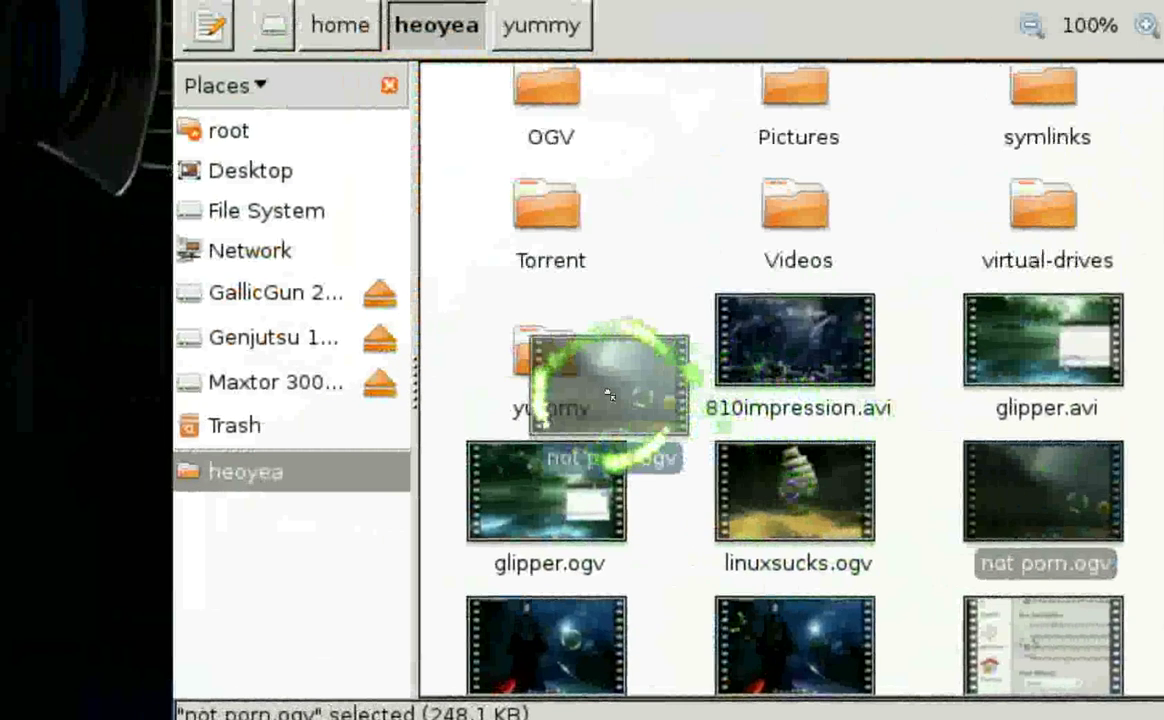
{"action": "left_click_drag", "start_coordinate": [585, 382], "coordinate": [586, 382]}
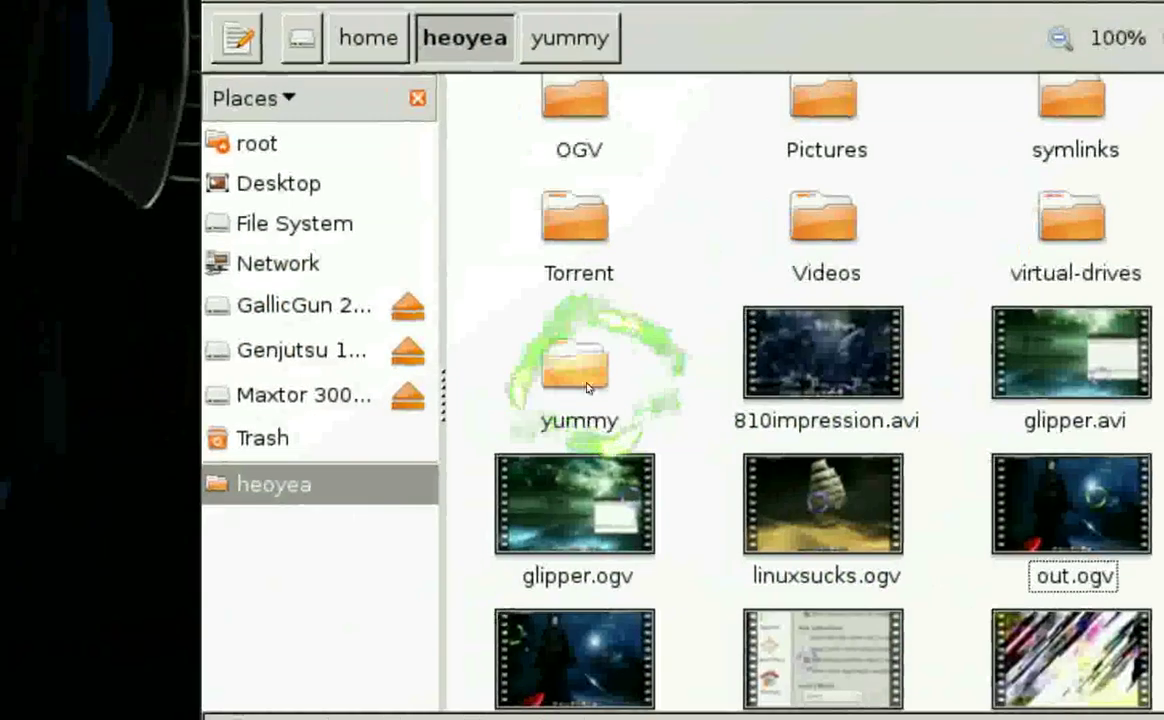
{"action": "double_click", "coordinate": [587, 388]}
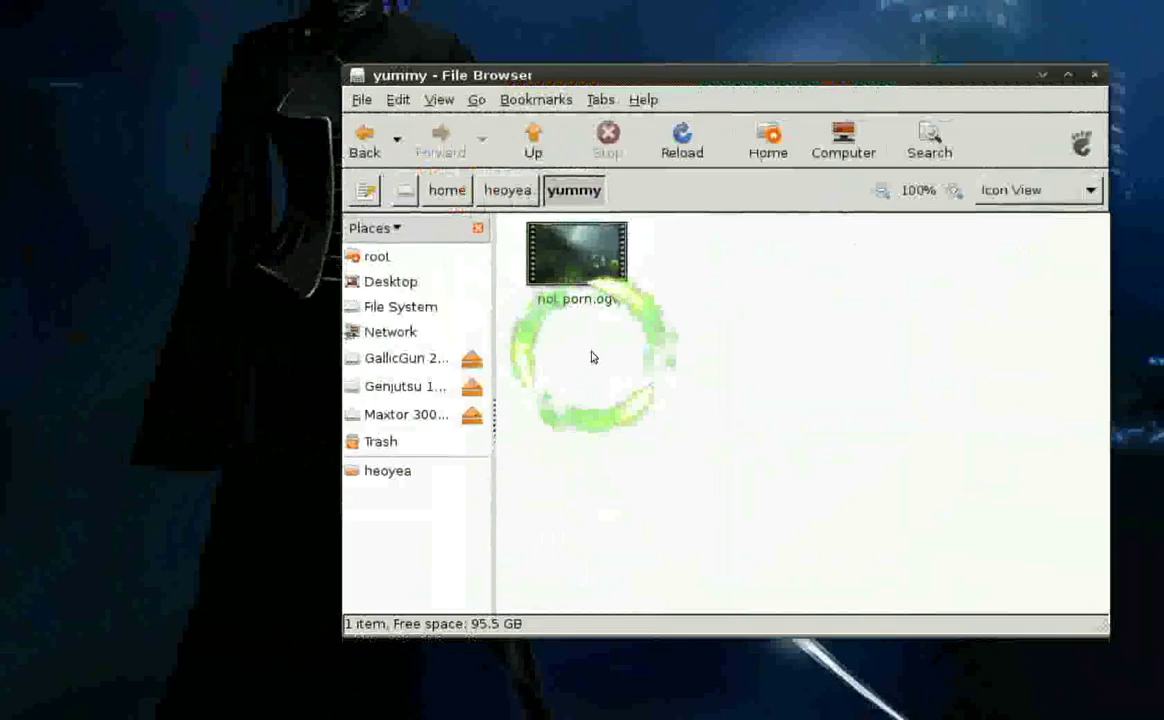
In the regular user window, try opening yummy, dismiss the permission error and go back up
{"action": "key", "text": "alt+Tab"}
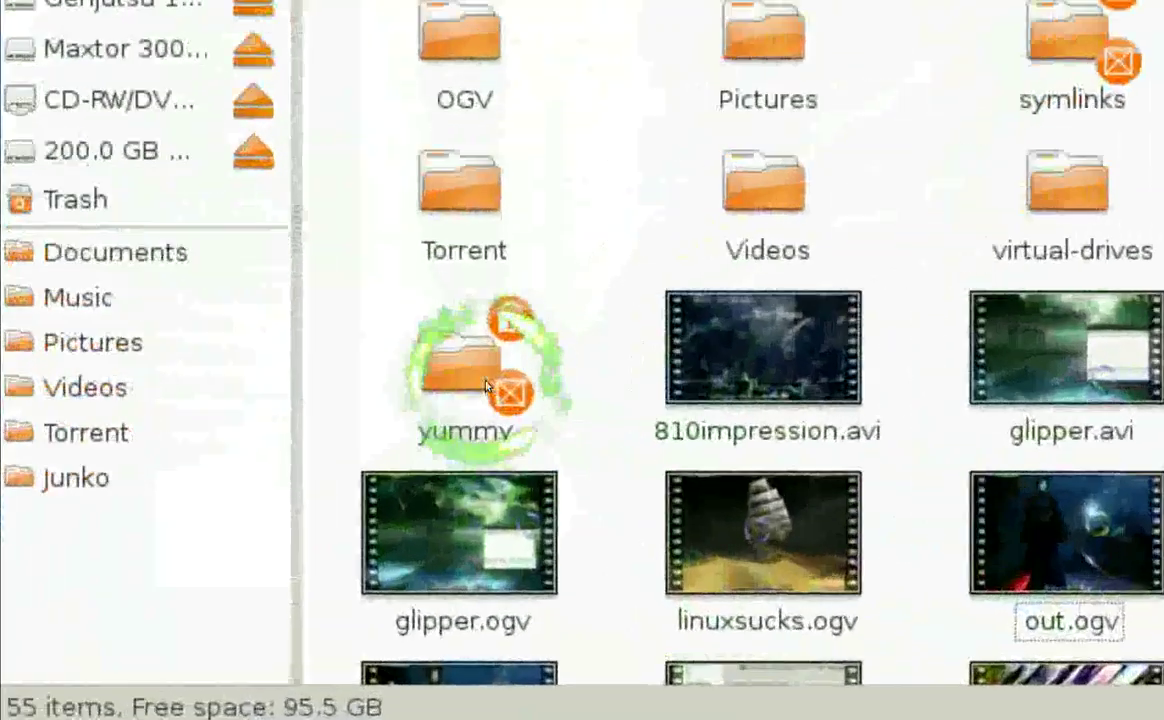
{"action": "double_click", "coordinate": [487, 387]}
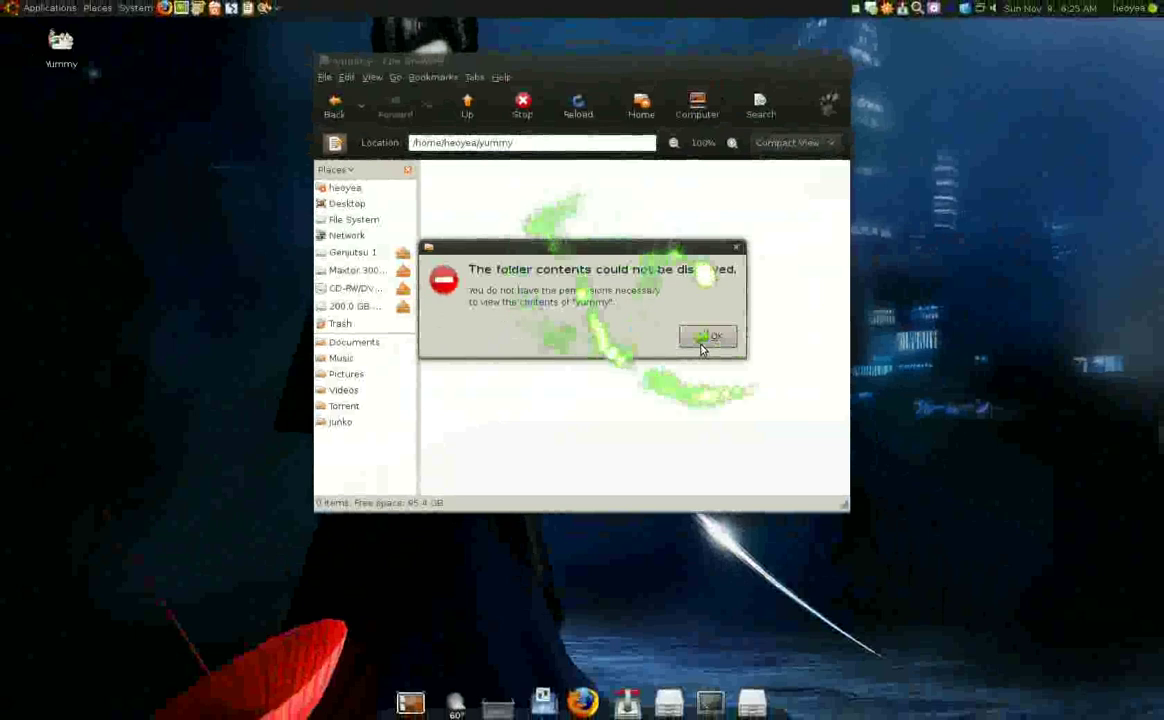
{"action": "left_click", "coordinate": [703, 337]}
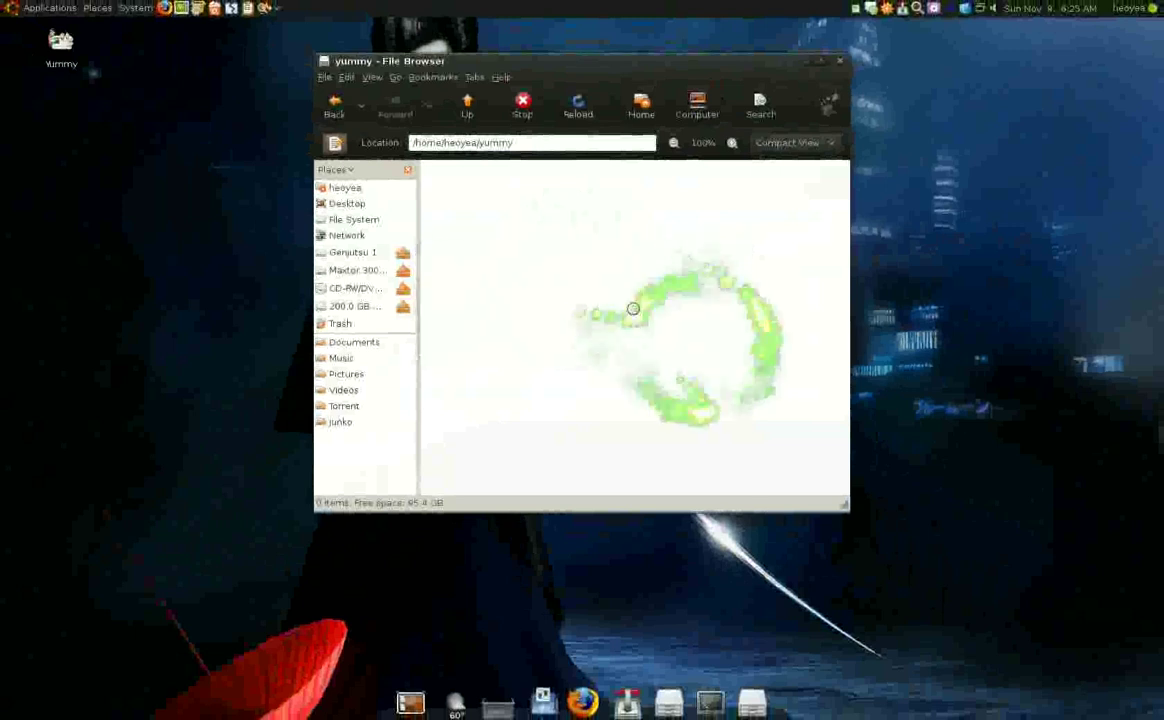
{"action": "left_click", "coordinate": [467, 105]}
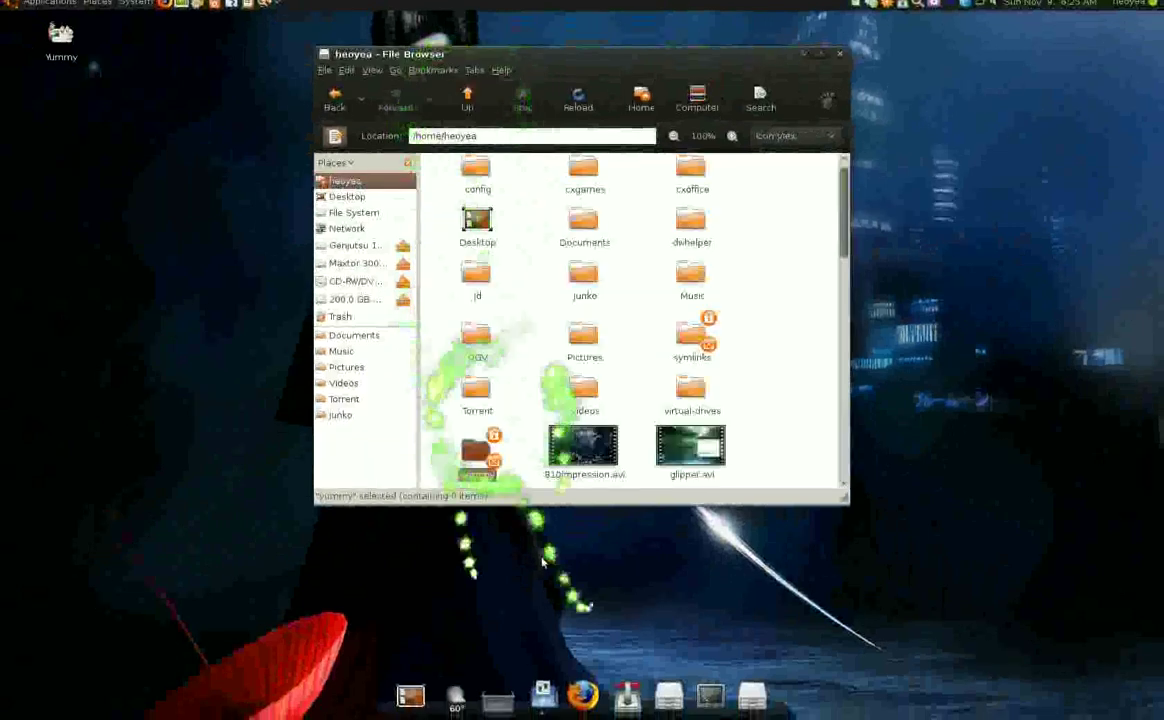
Move one workspace right to the bare desktop holding the Yummy launcher
{"action": "key", "text": "ctrl+alt+Right"}
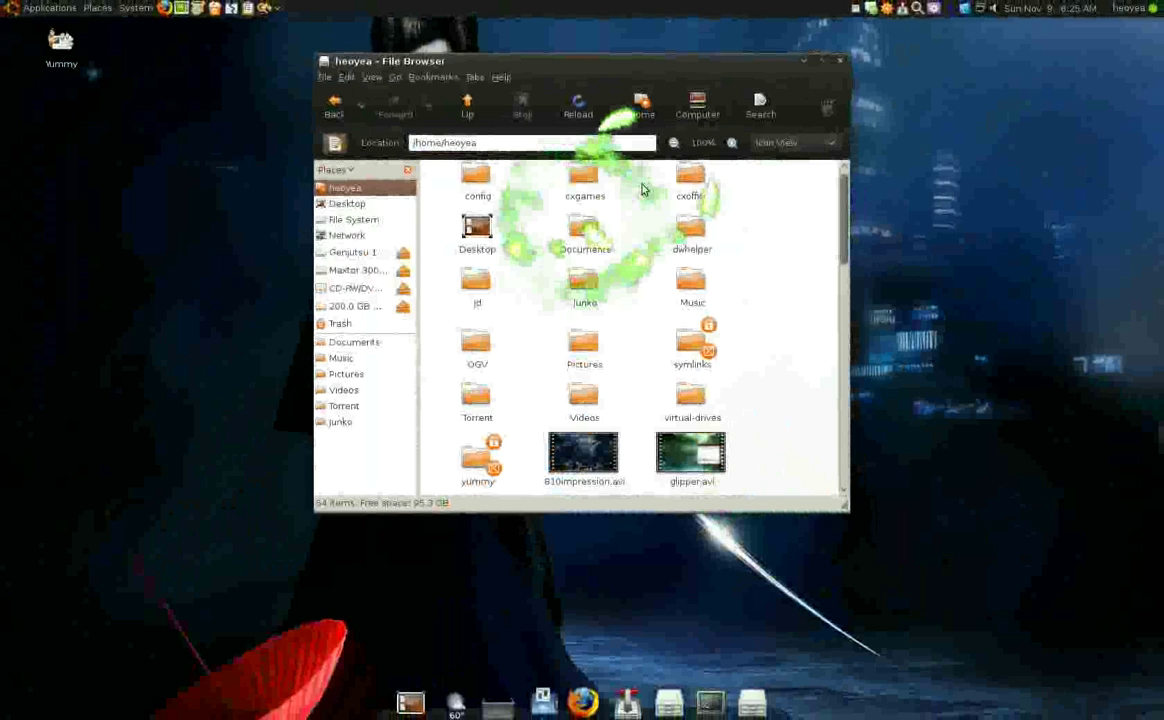
{"action": "scroll", "coordinate": [647, 527], "scroll_direction": "down", "scroll_amount": 1}
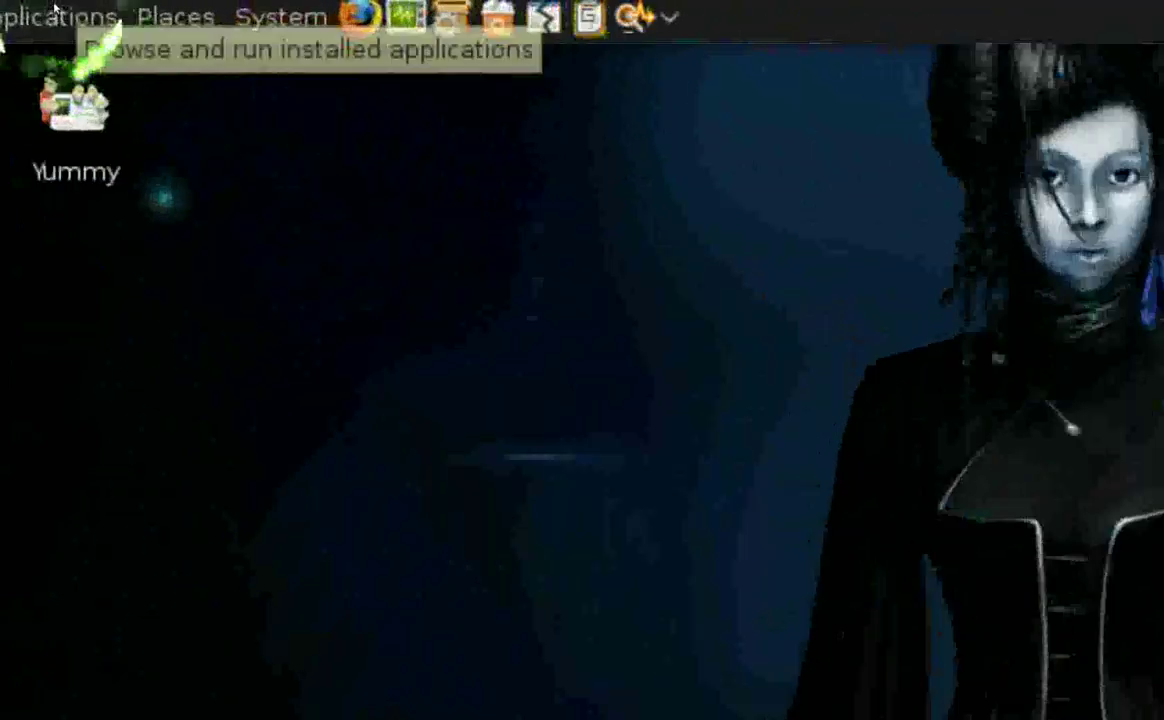
{"action": "left_click", "coordinate": [52, 8]}
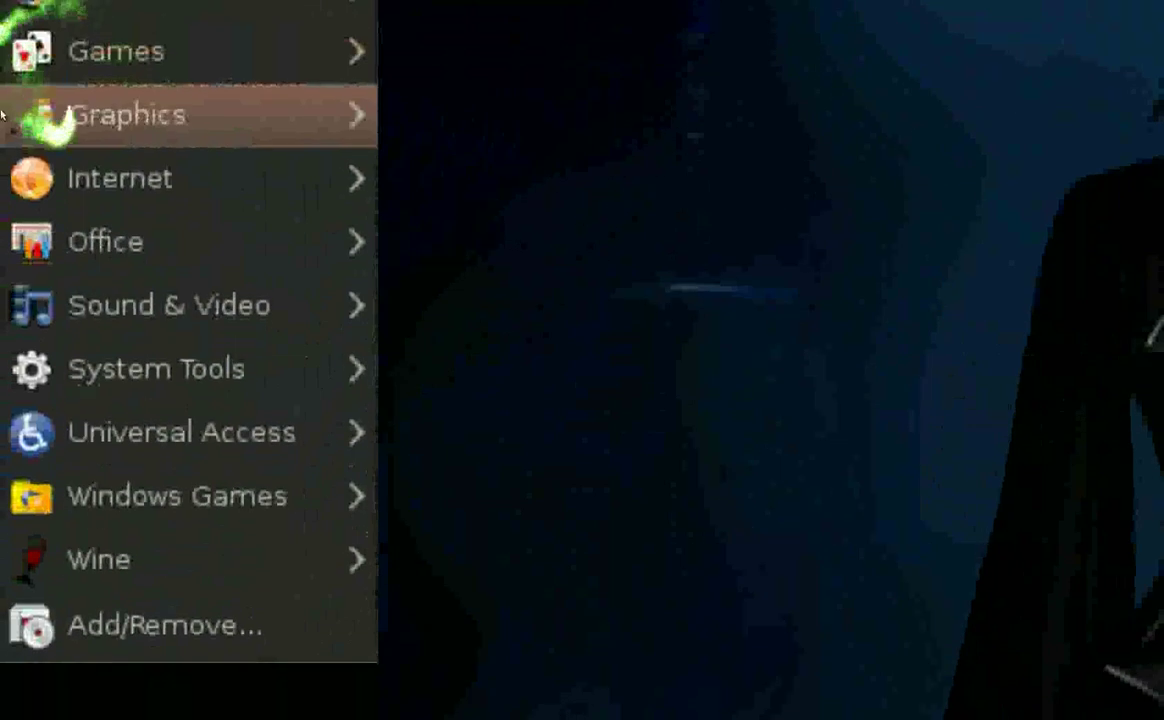
{"action": "mouse_move", "coordinate": [20, 250]}
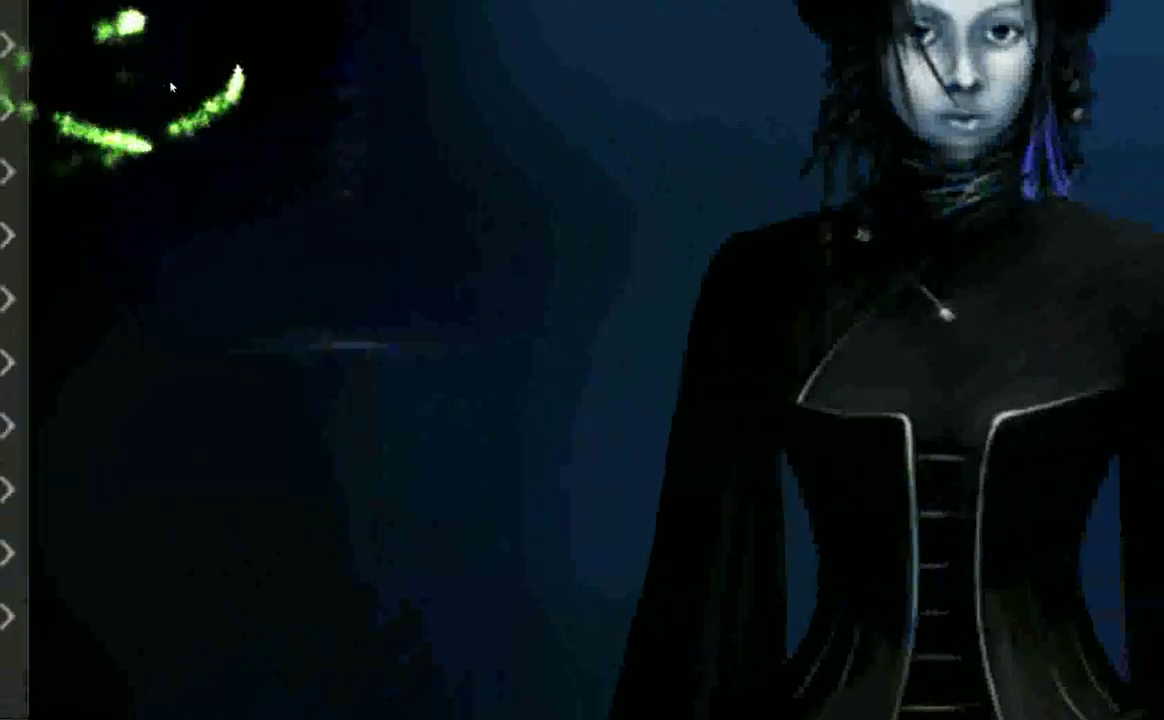
{"action": "left_click", "coordinate": [520, 48]}
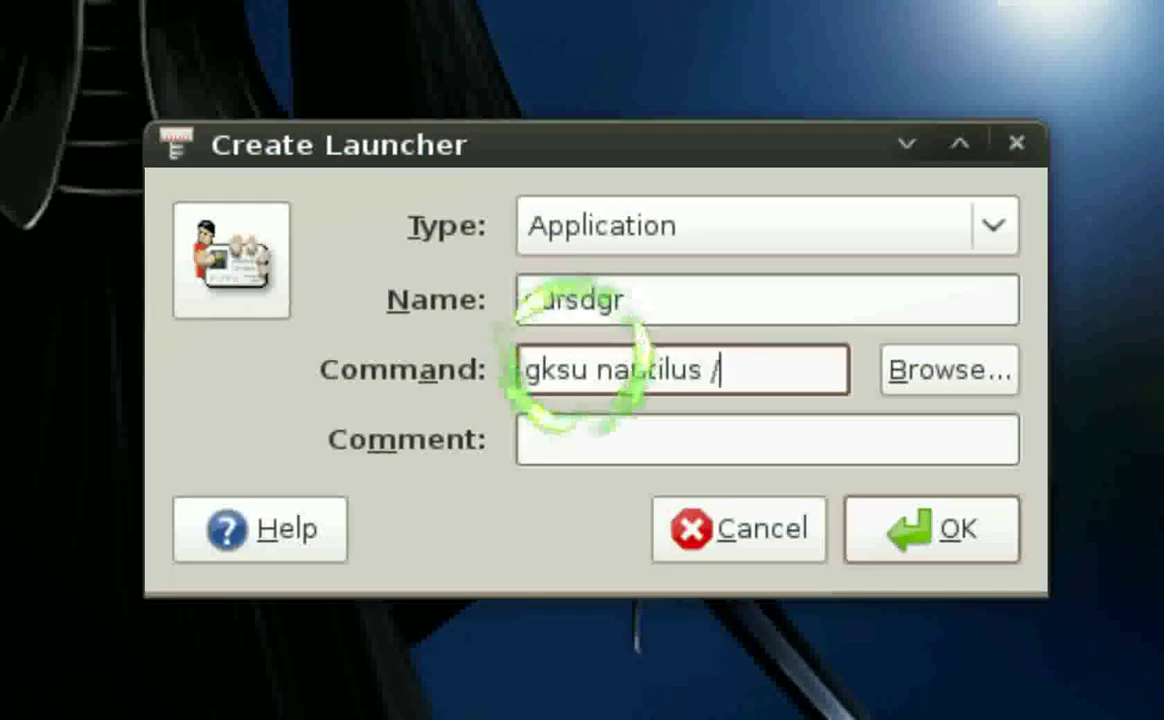
{"action": "type", "text": "hom"}
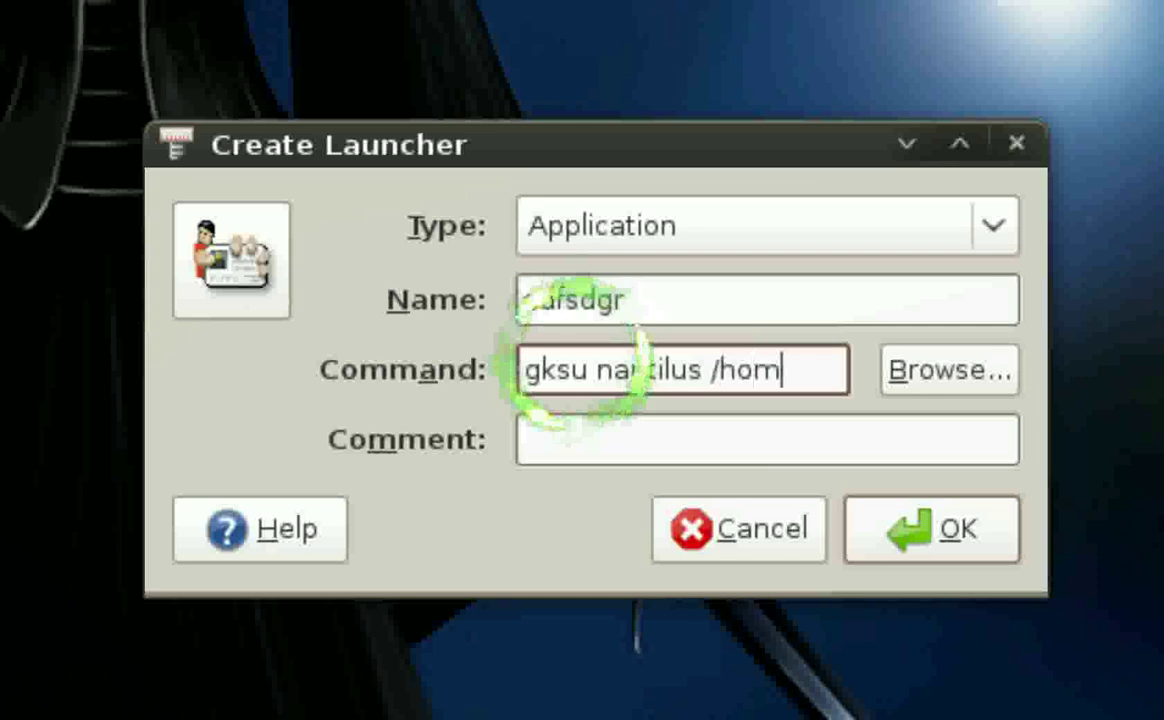
{"action": "type", "text": "e/he"}
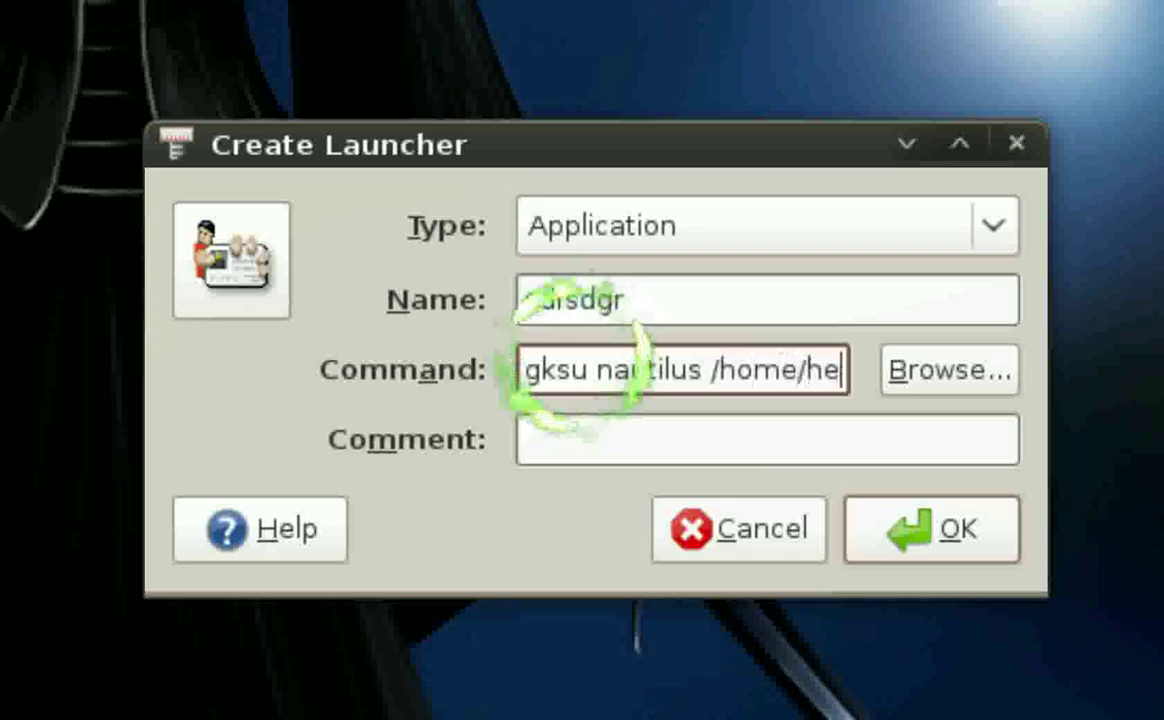
{"action": "type", "text": "oyea/"}
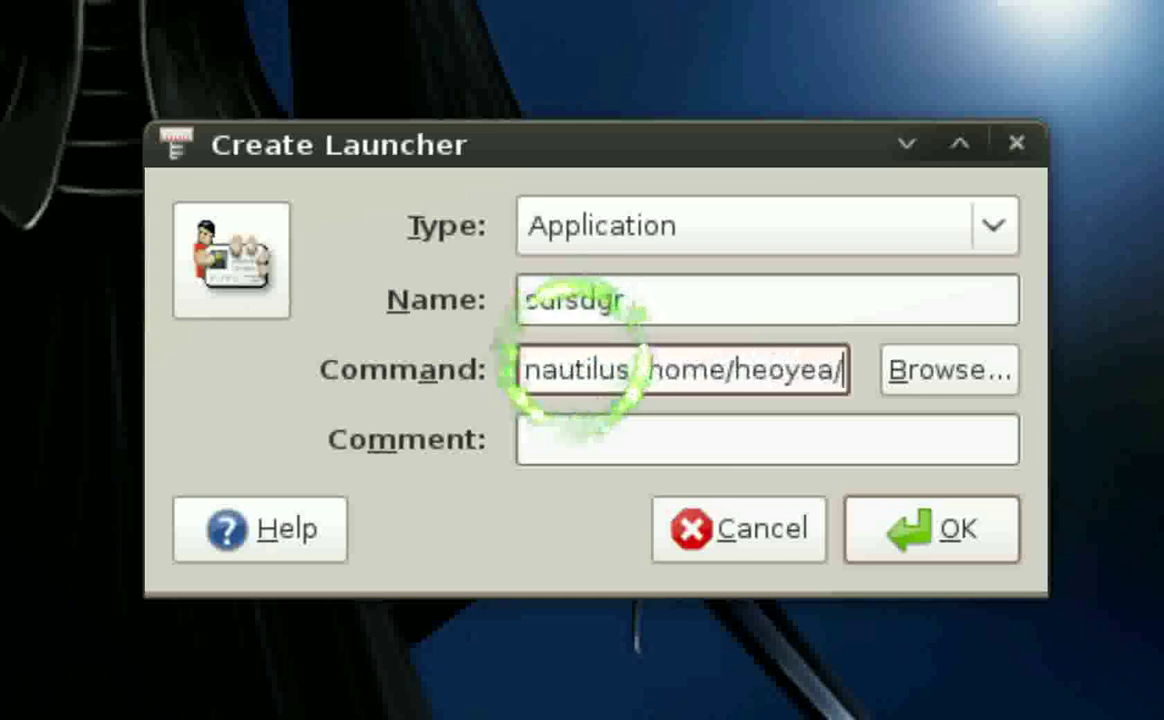
{"action": "type", "text": "yummy"}
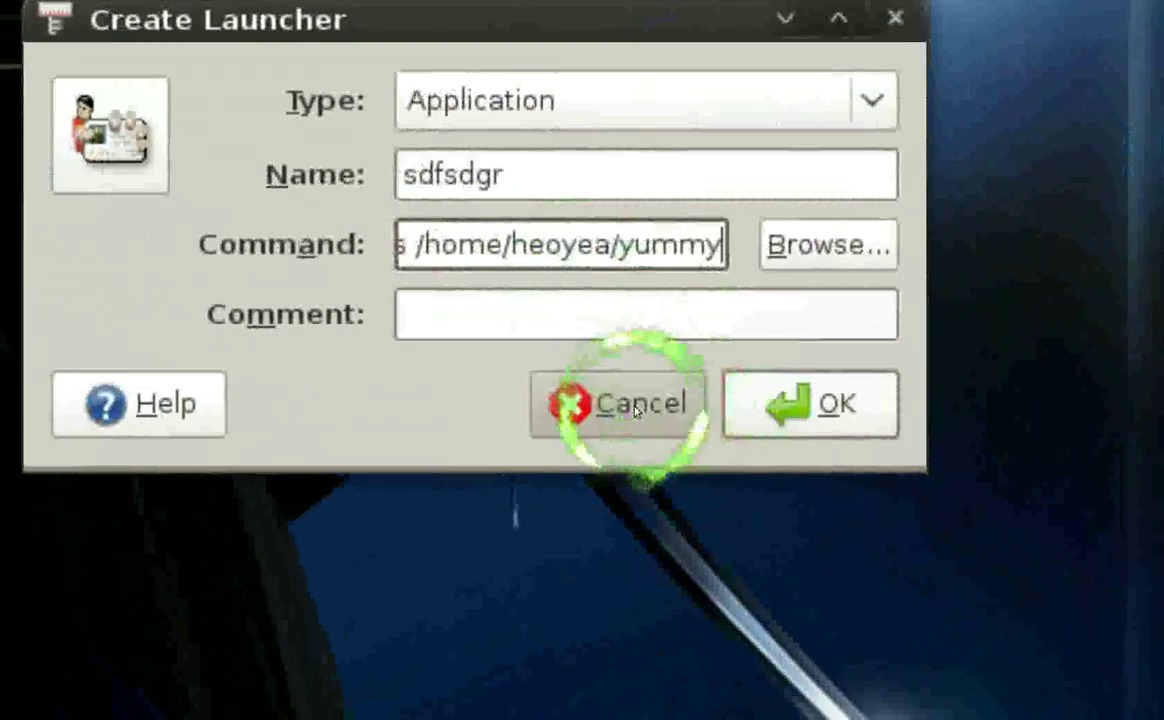
{"action": "left_click", "coordinate": [636, 410]}
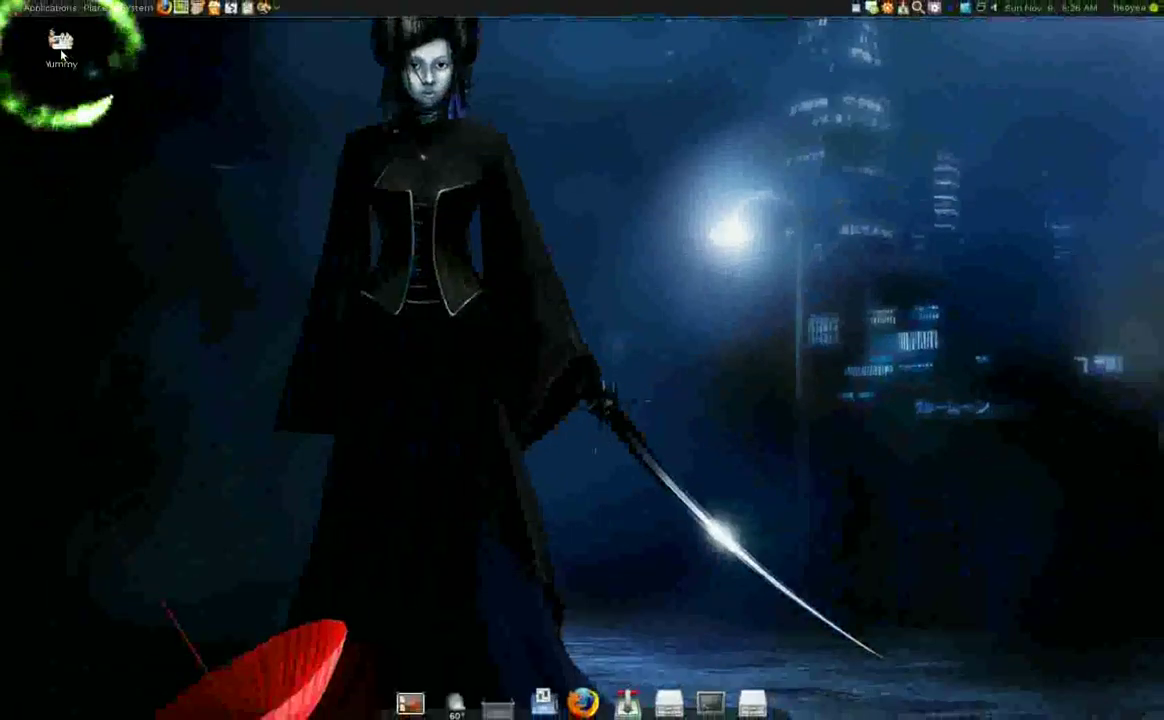
Run the Yummy desktop launcher to raise the gksu password prompt for /home/heoyea/yummy
{"action": "left_click", "coordinate": [66, 42]}
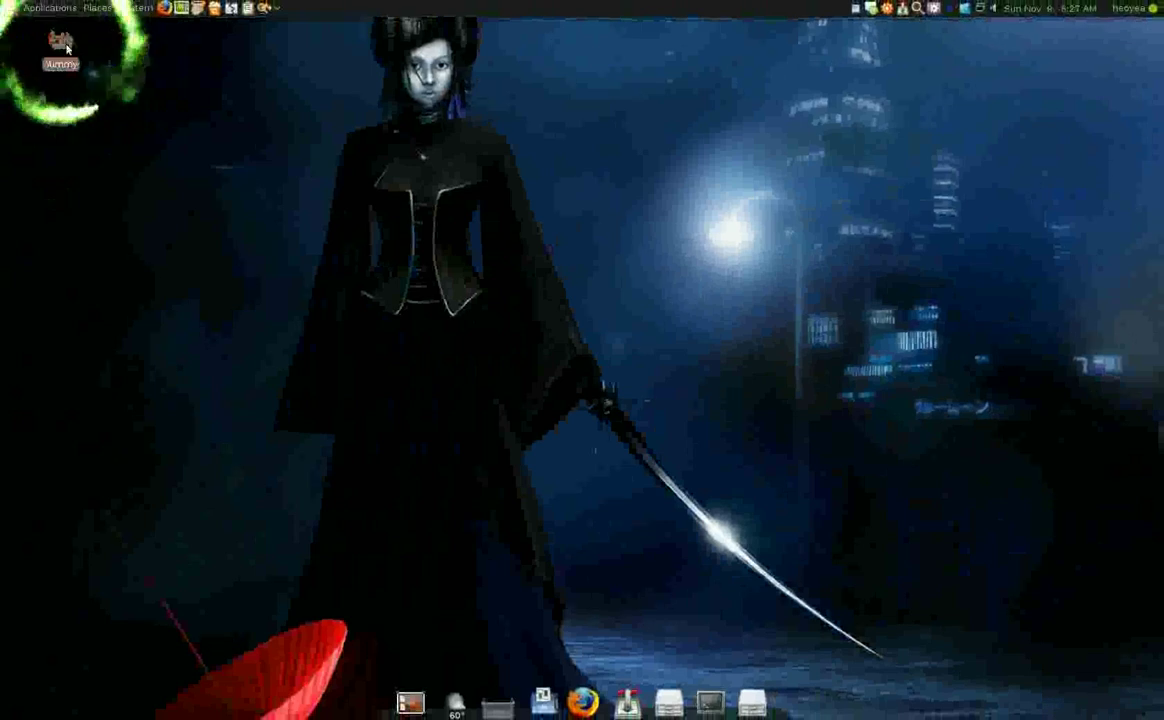
{"action": "double_click", "coordinate": [62, 42]}
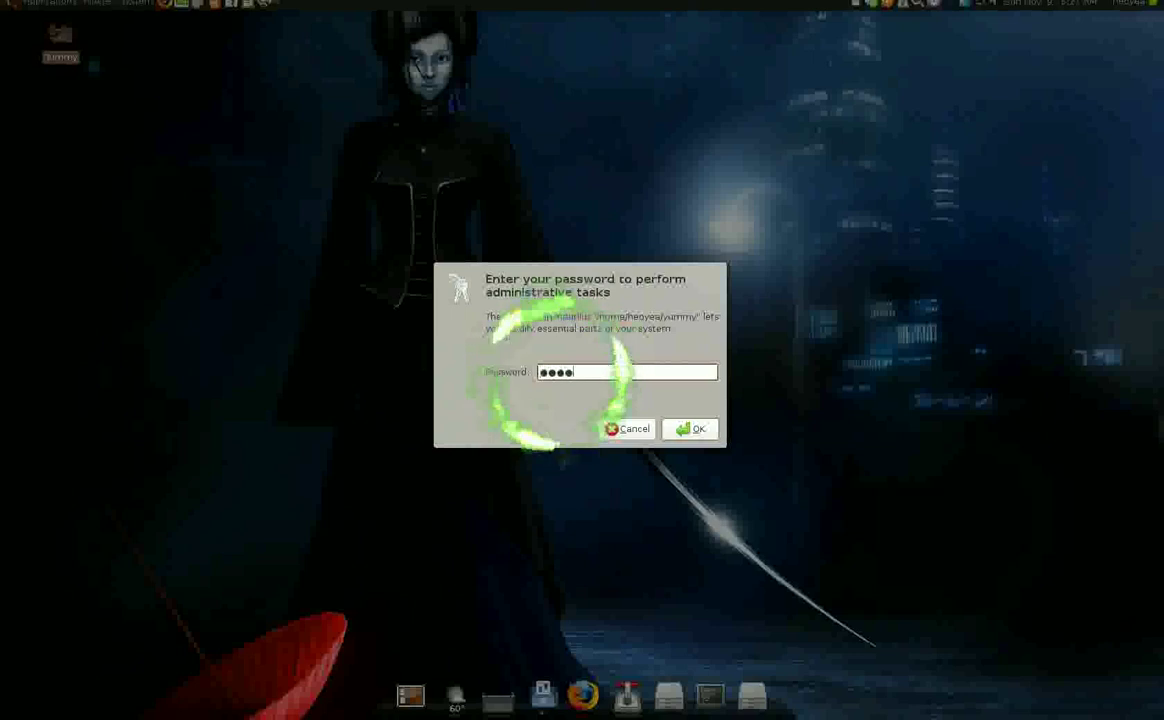
Submit the administrator password, view not porn.ogv in the yummy window, then close it
{"action": "key", "text": "Return"}
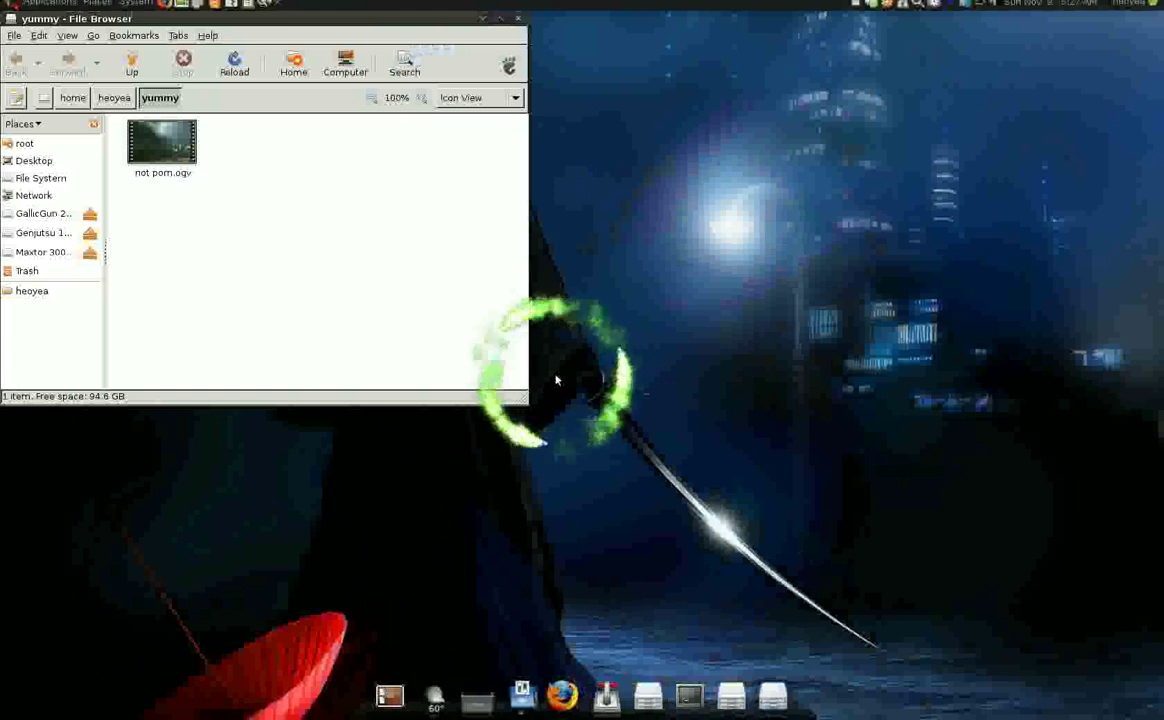
{"action": "left_click_drag", "start_coordinate": [421, 30], "coordinate": [715, 126]}
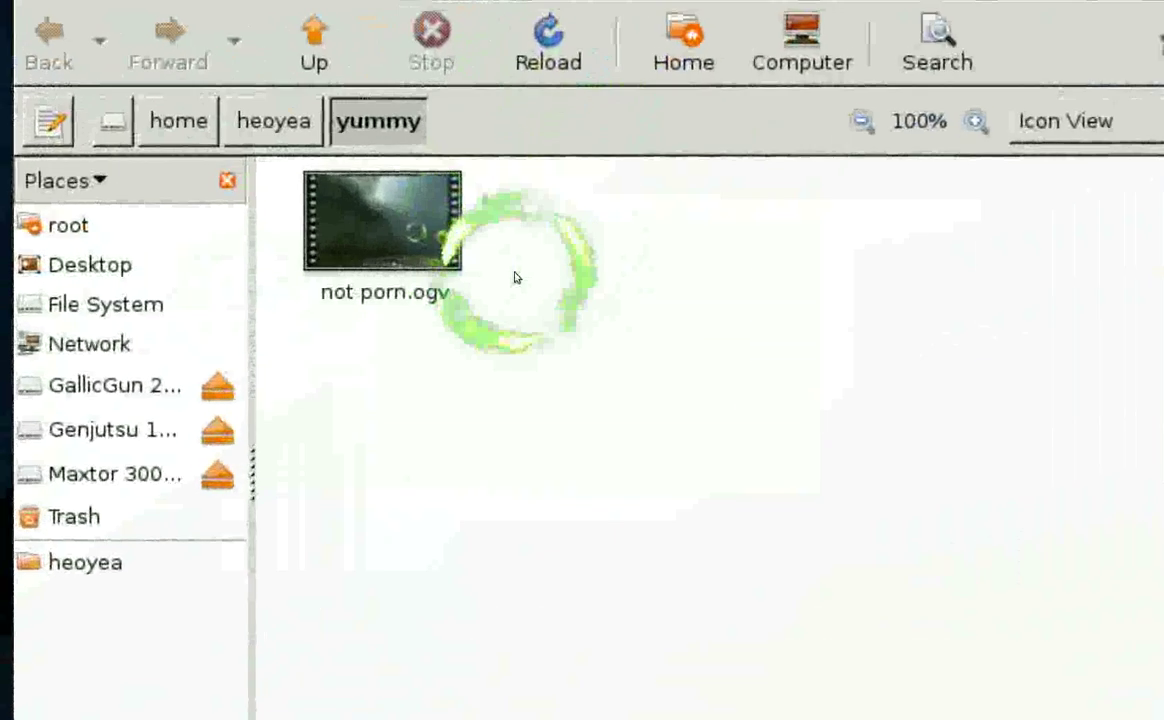
{"action": "left_click", "coordinate": [478, 258]}
{"action": "left_click", "coordinate": [533, 268]}
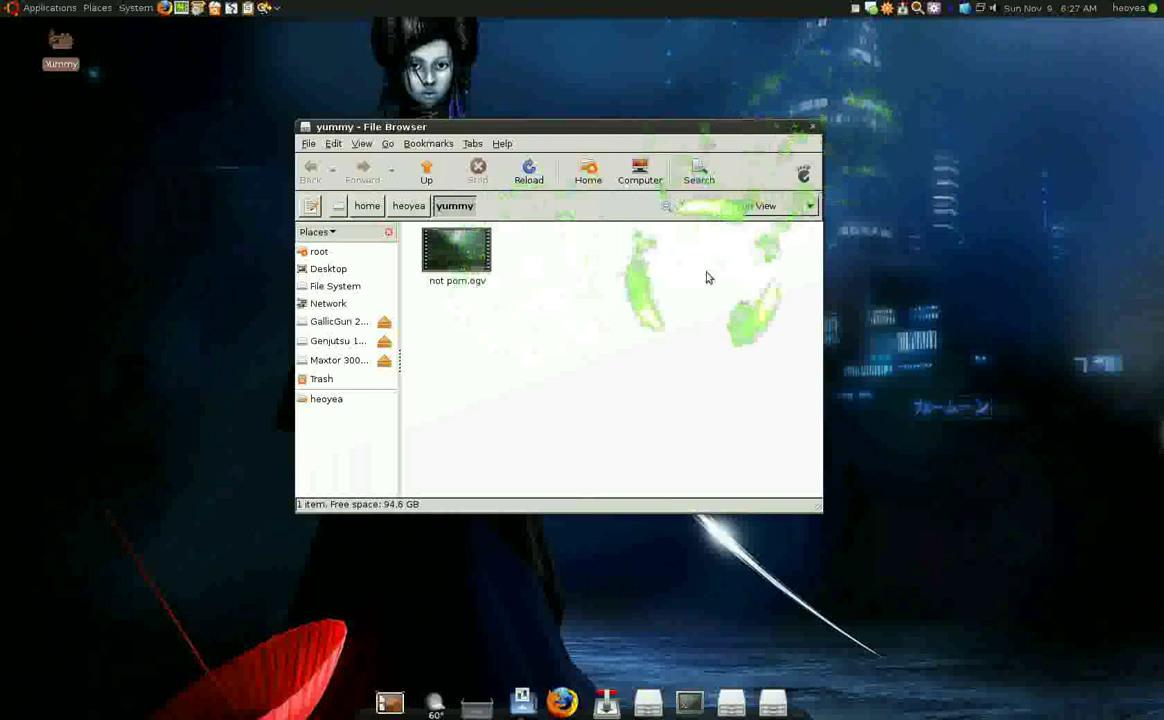
{"action": "left_click", "coordinate": [815, 131]}
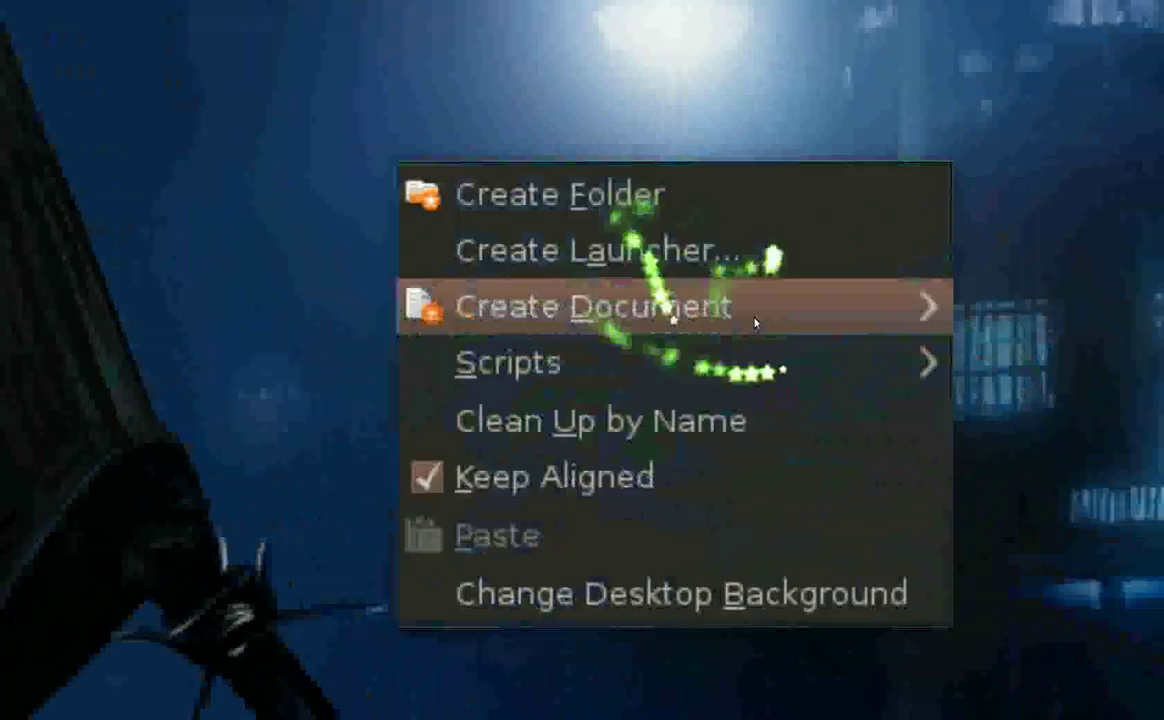
Use the desktop's Symlinks script to show [DB]_Naruto_Shippuuden_082_[2DED360F].avi in the symlinks folder
{"action": "mouse_move", "coordinate": [758, 335]}
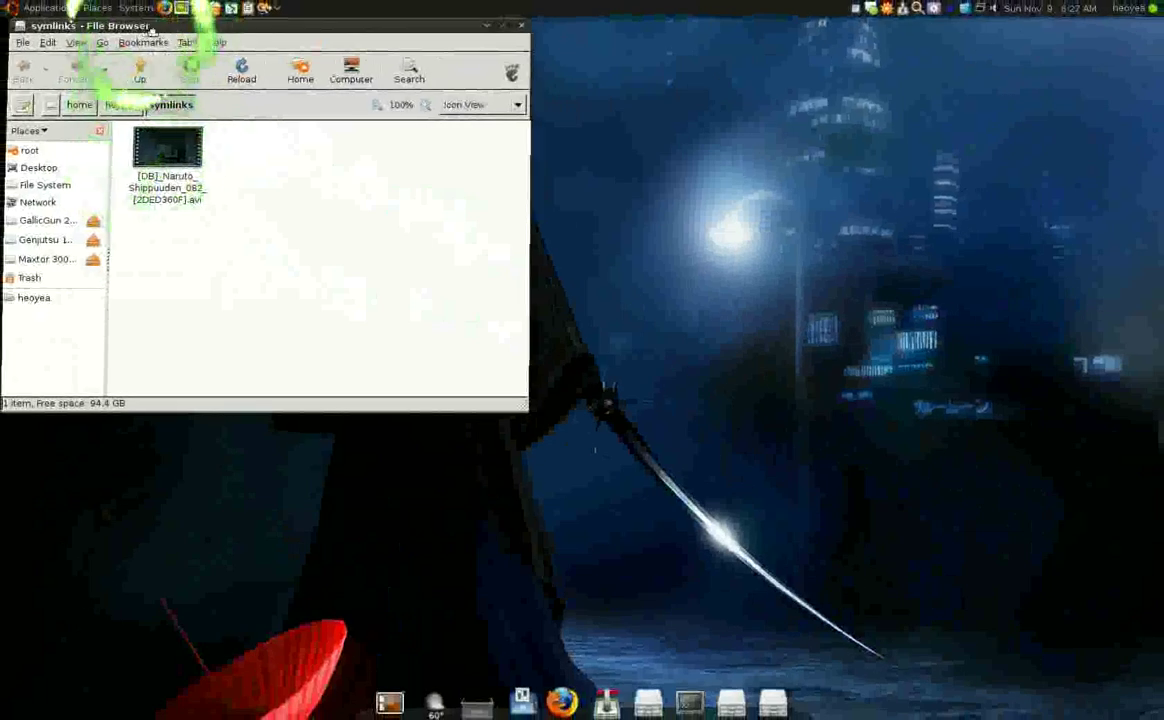
Move the symlinks window toward the screen centre, then close it
{"action": "left_click_drag", "start_coordinate": [143, 27], "coordinate": [396, 106]}
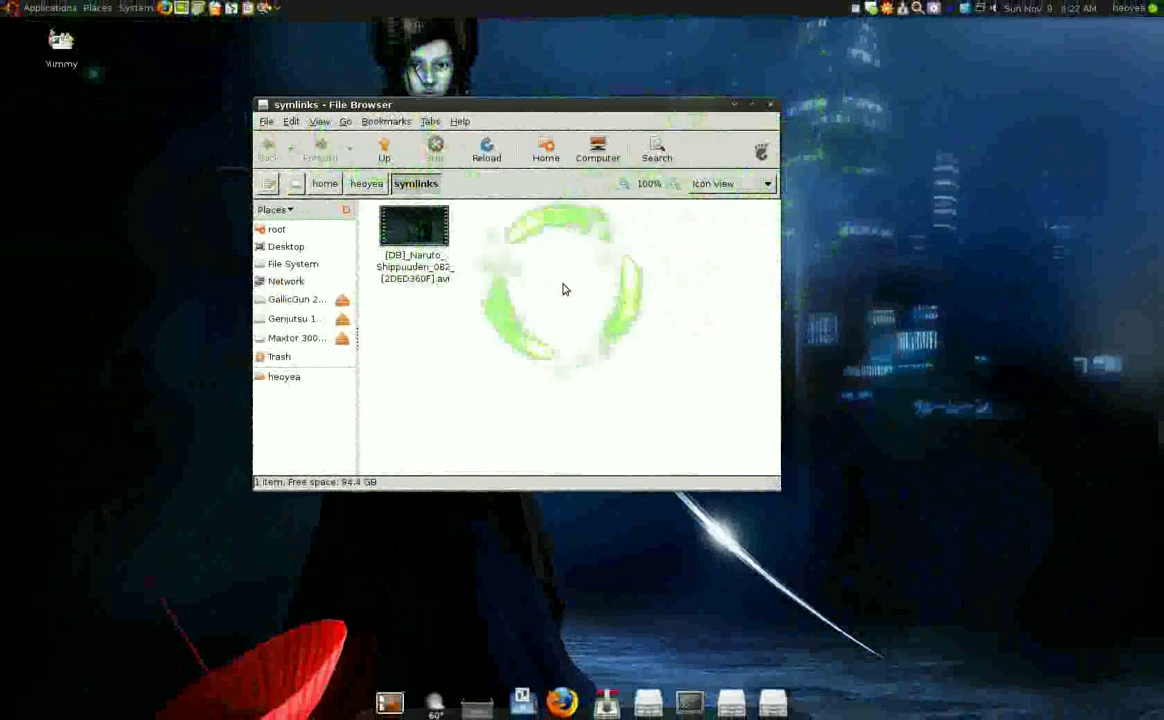
{"action": "left_click_drag", "start_coordinate": [546, 104], "coordinate": [686, 154]}
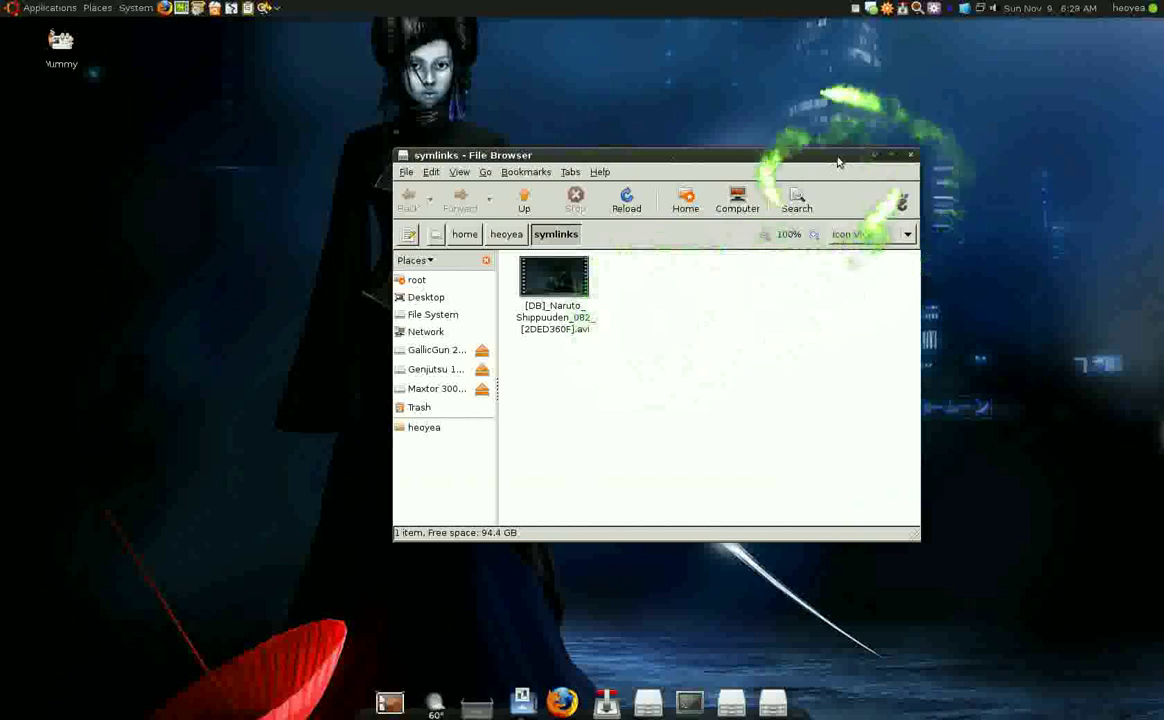
{"action": "left_click_drag", "start_coordinate": [805, 156], "coordinate": [780, 196]}
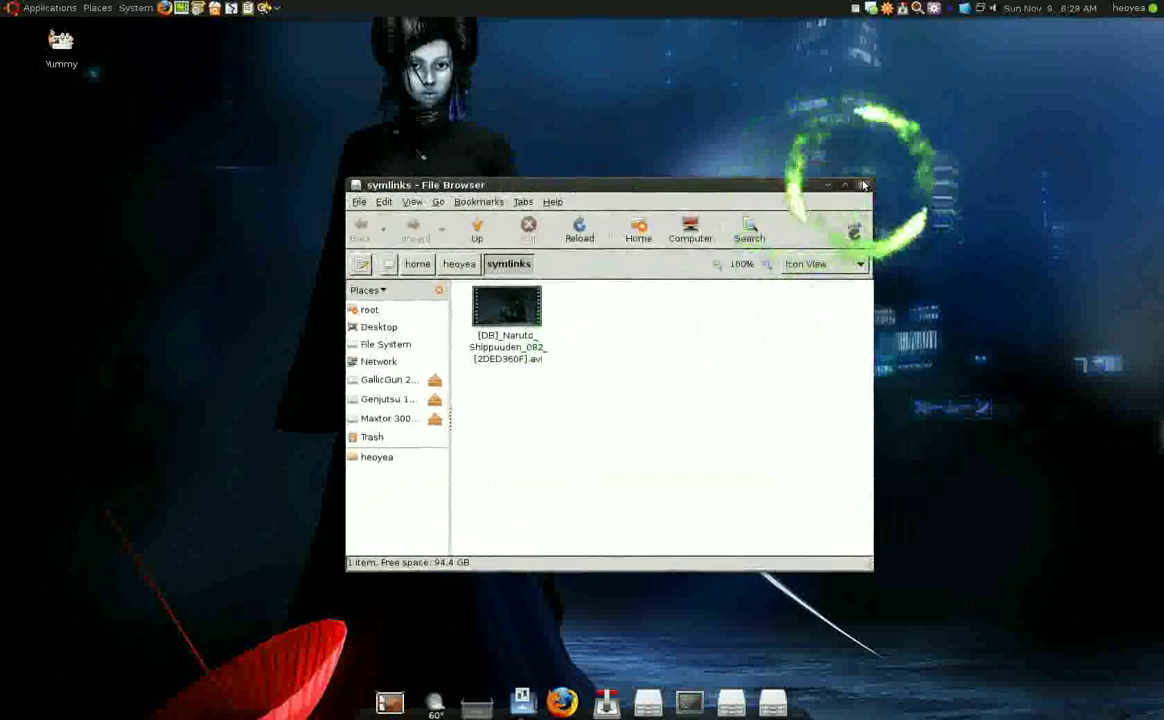
{"action": "left_click", "coordinate": [858, 189]}
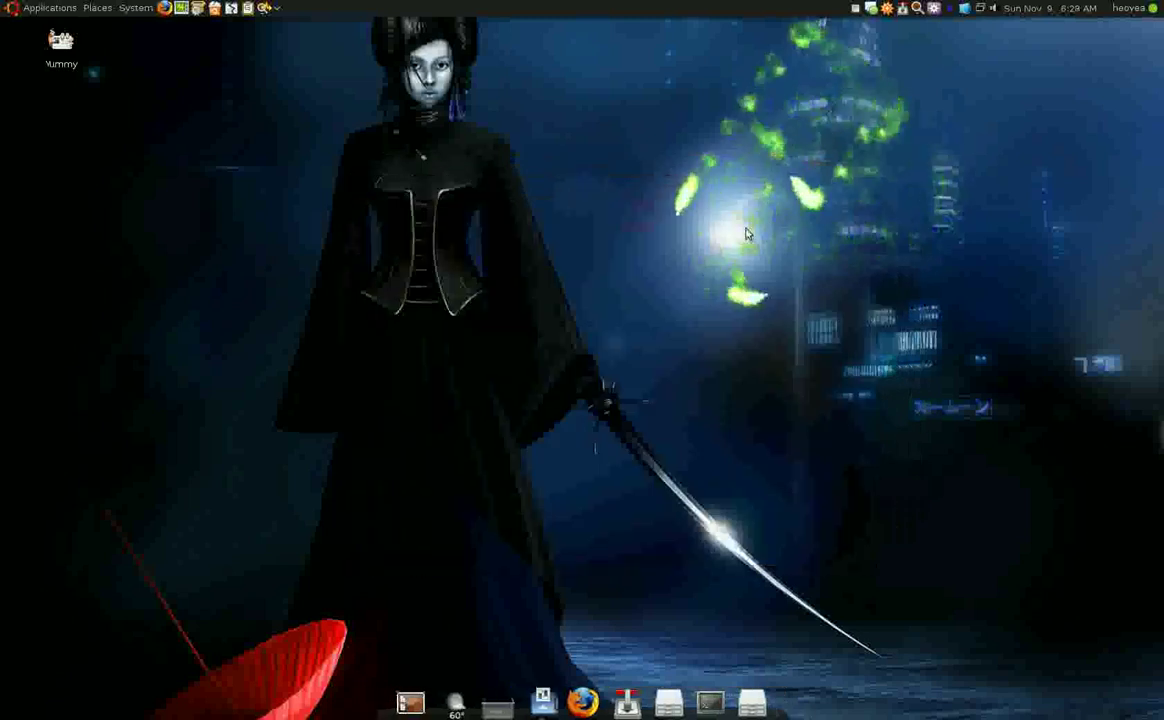